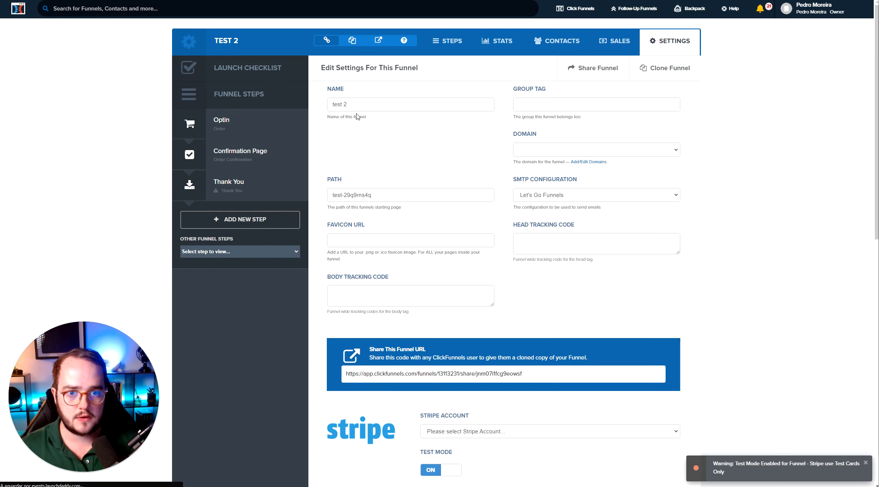
Rename the funnel's order page to Order Cool Product and update it
click(356, 105)
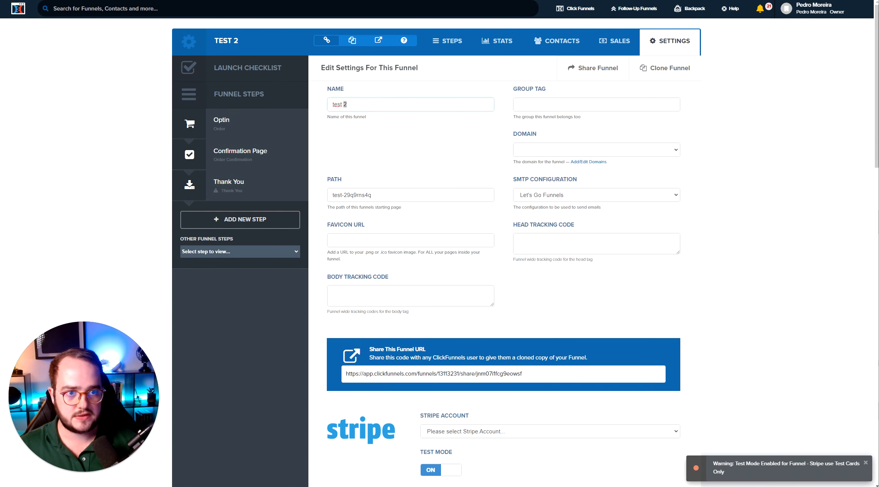
click(447, 41)
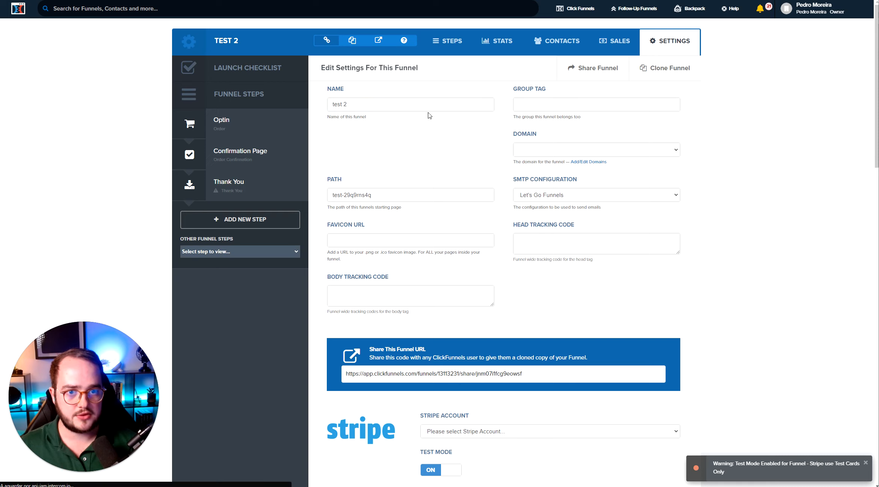
click(425, 232)
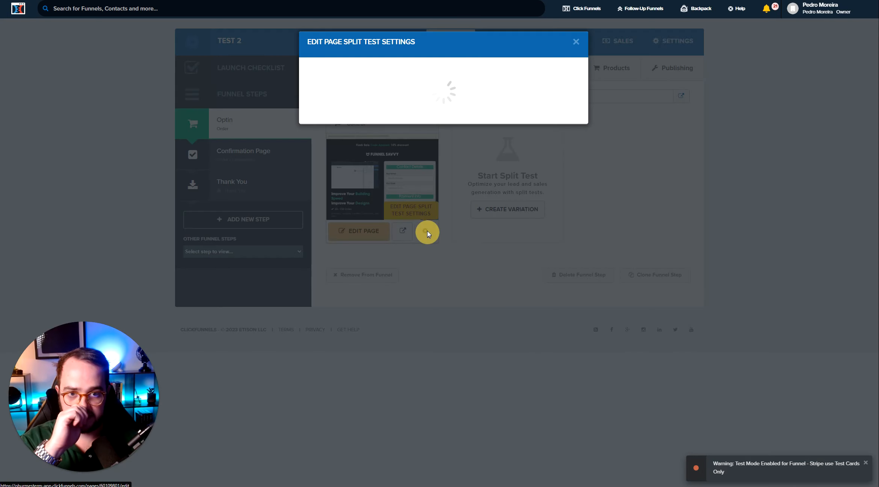
double_click(345, 92)
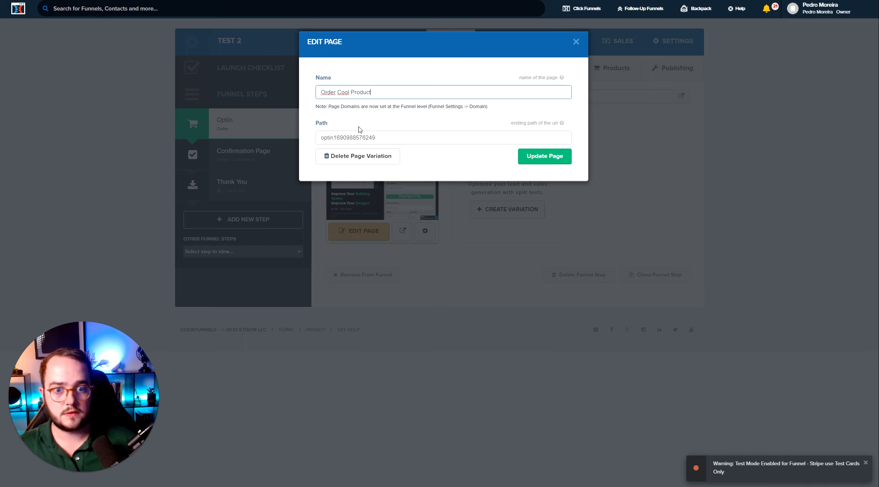
click(541, 157)
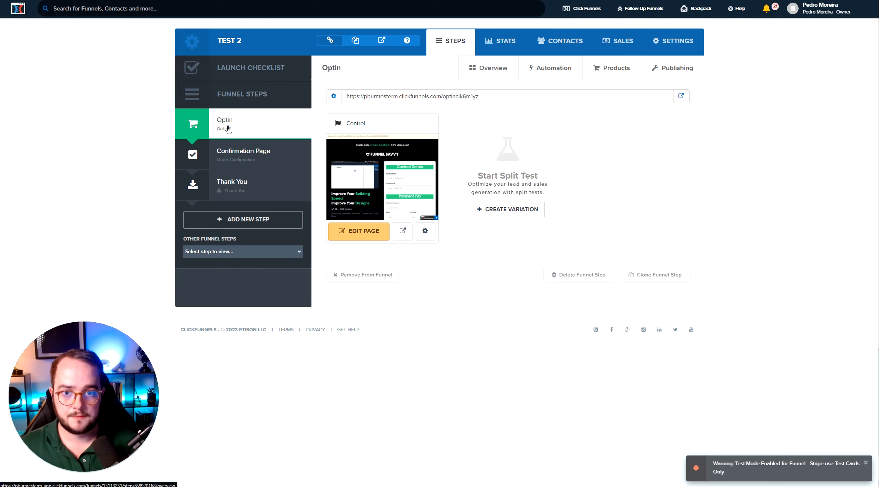
click(110, 128)
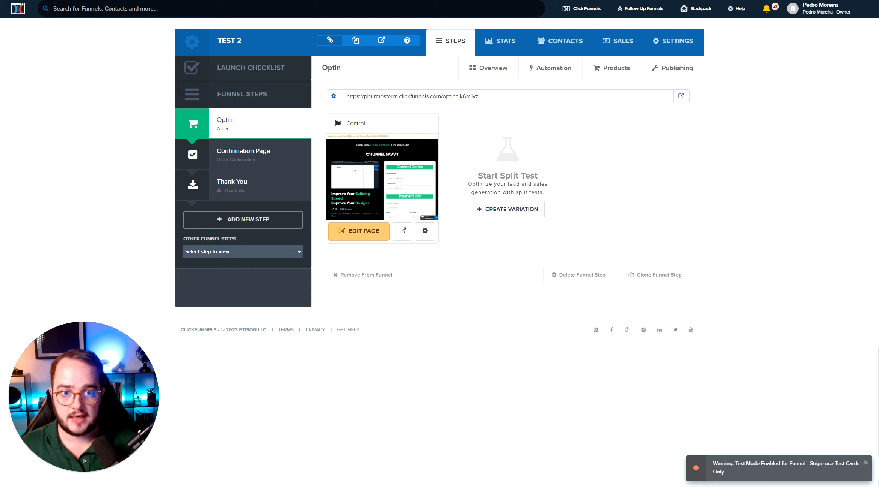
click(32, 0)
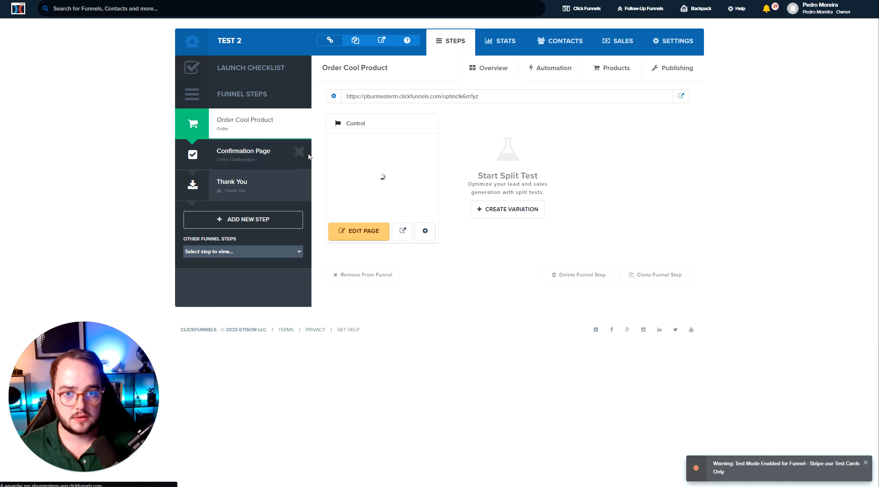
Review the order step's products and the funnel's Stripe test mode setting
click(611, 69)
drag(157, 122, 212, 122)
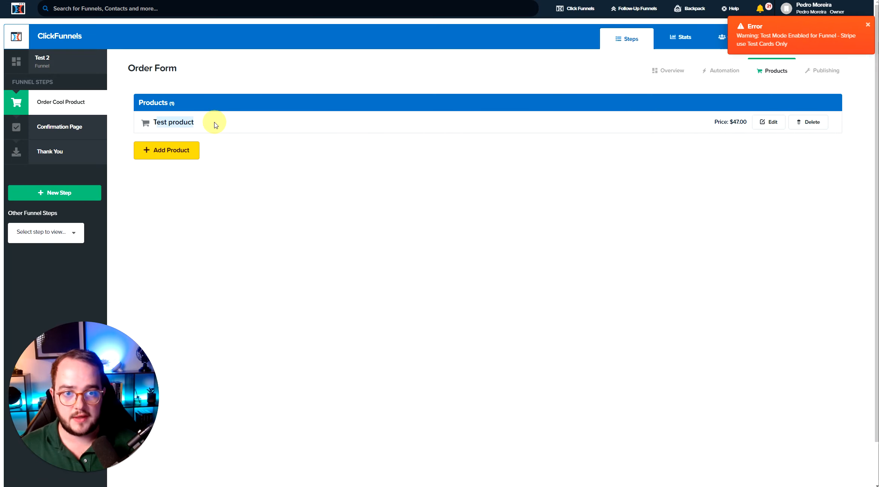
click(868, 25)
click(848, 35)
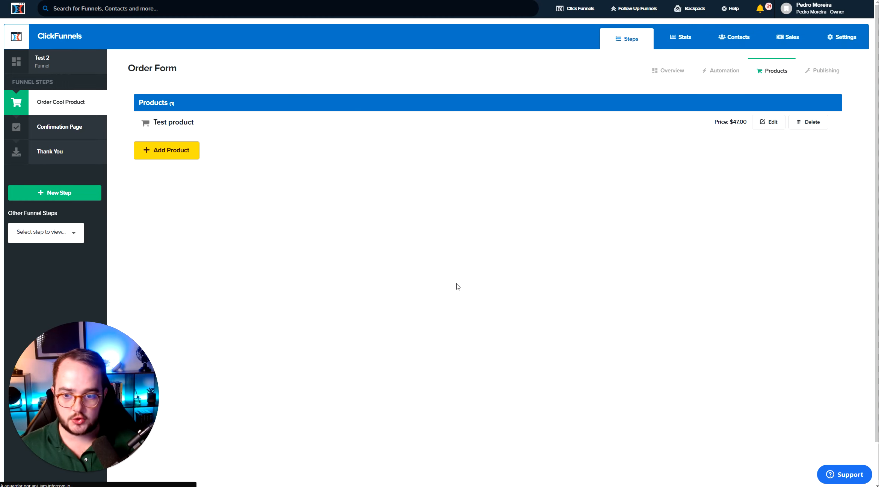
scroll(450, 293, down, 4)
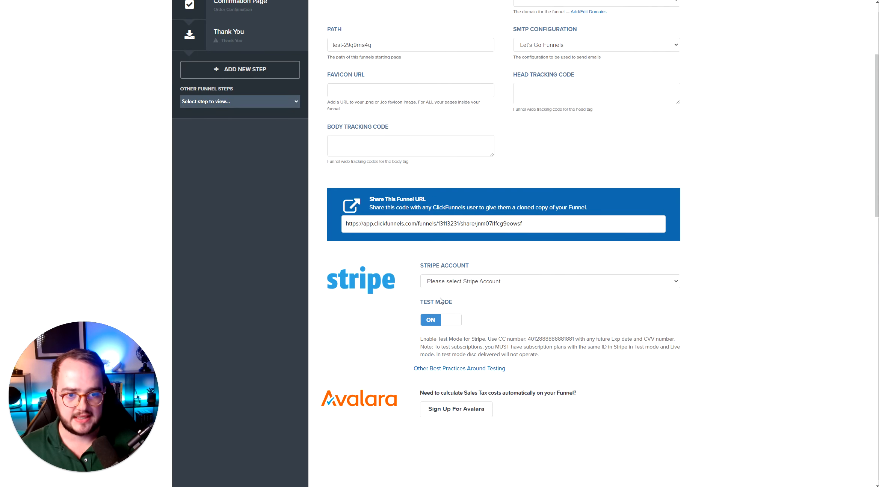
scroll(408, 296, up, 4)
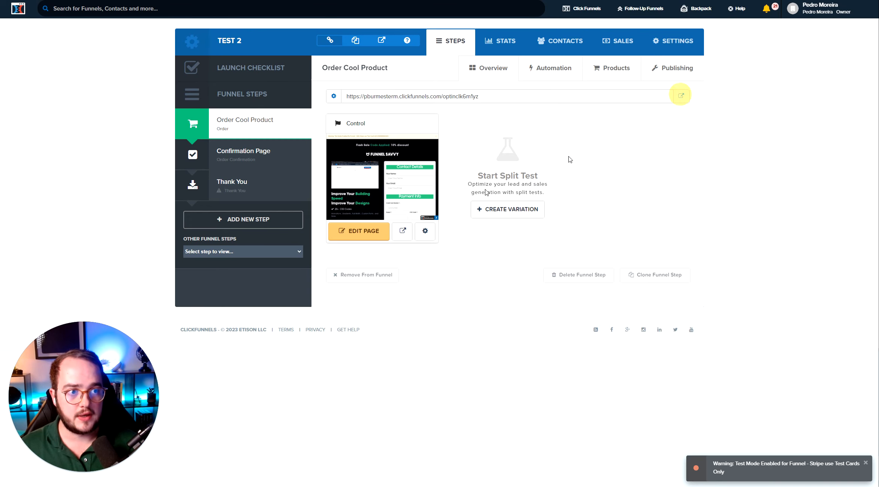
Open the live order page and place a test purchase, pasting the test card number and entering its expiry and CVC
click(681, 94)
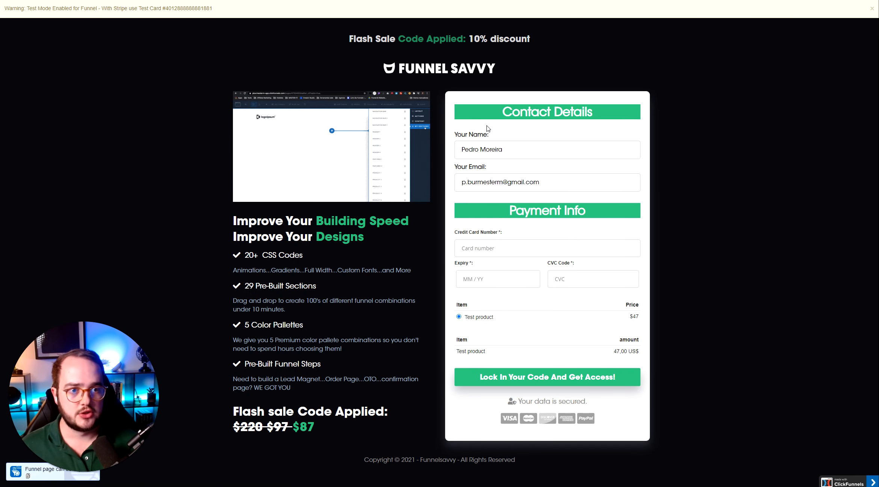
double_click(189, 8)
key(ctrl+c)
click(503, 249)
key(ctrl+v)
click(493, 278)
text(1232)
click(568, 279)
text(123)
key(Return)
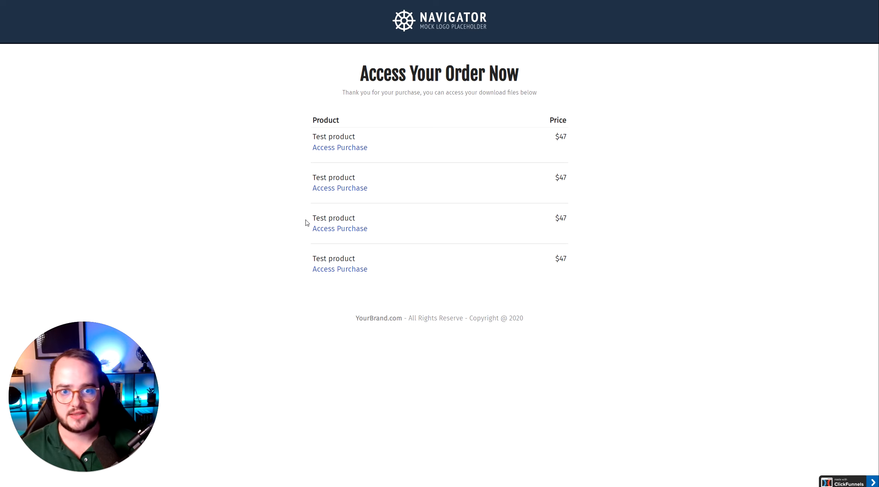
drag(425, 119, 553, 320)
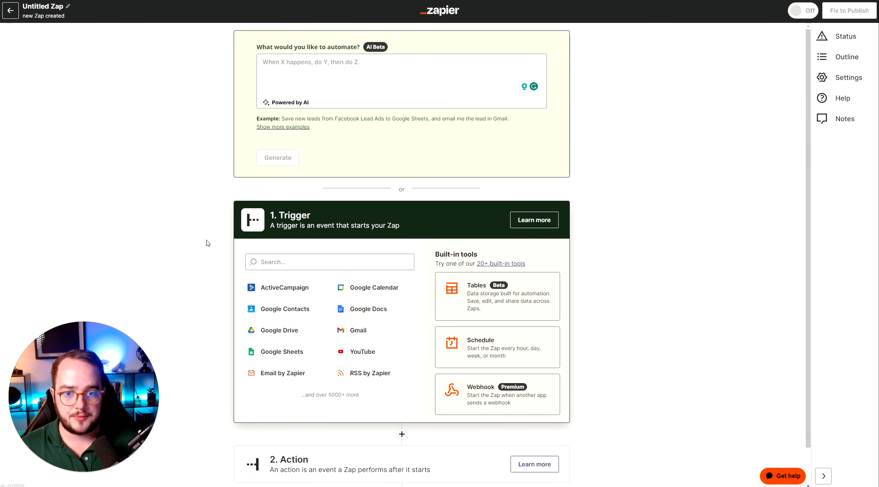
Search for ClickFunnels and choose it as the Zap's trigger app
click(286, 262)
text(click)
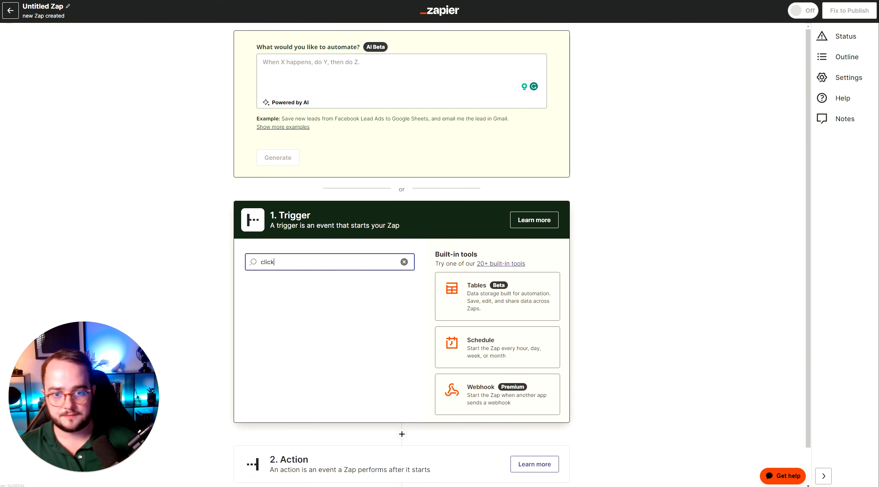
click(294, 315)
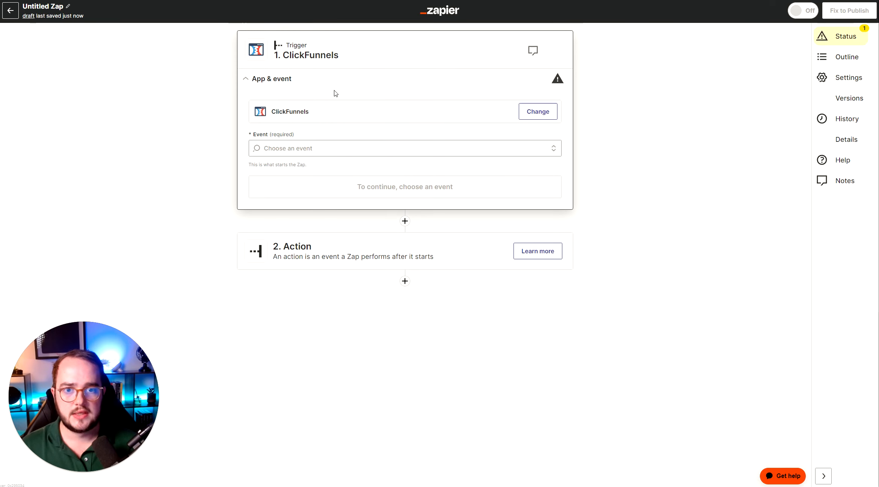
Set the trigger event to New Successful Purchase and continue with the connected ClickFunnels account
click(308, 148)
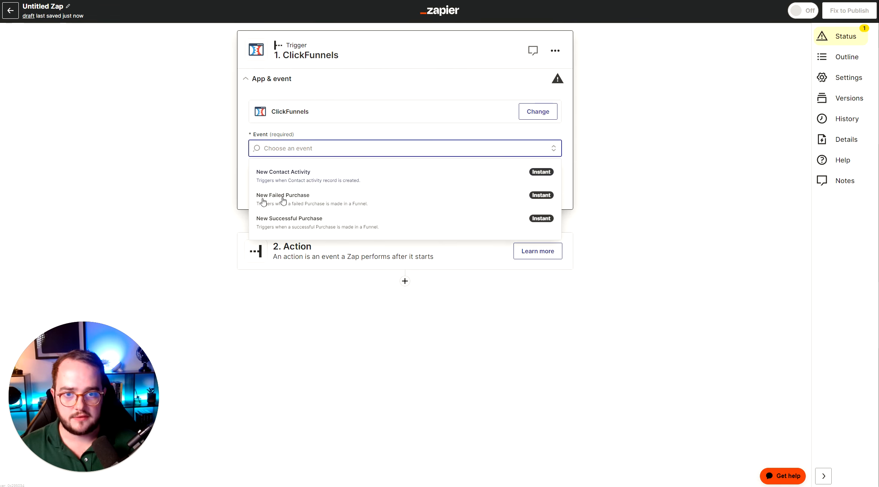
click(296, 226)
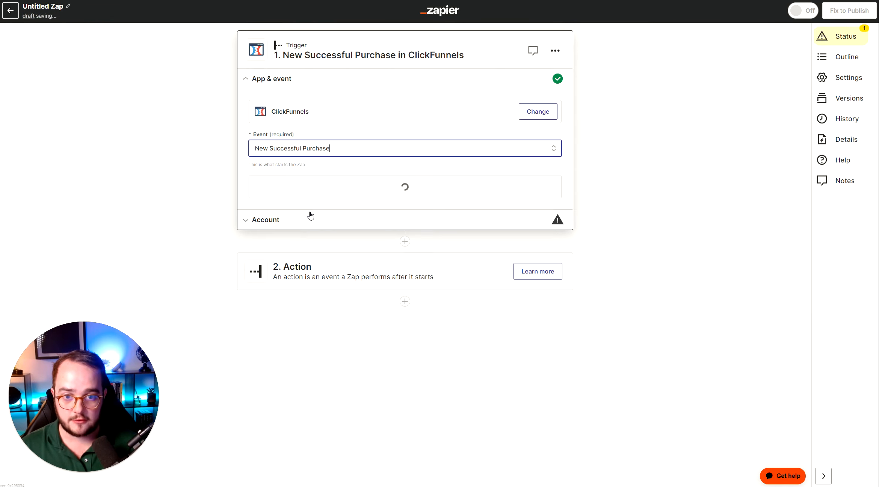
click(399, 190)
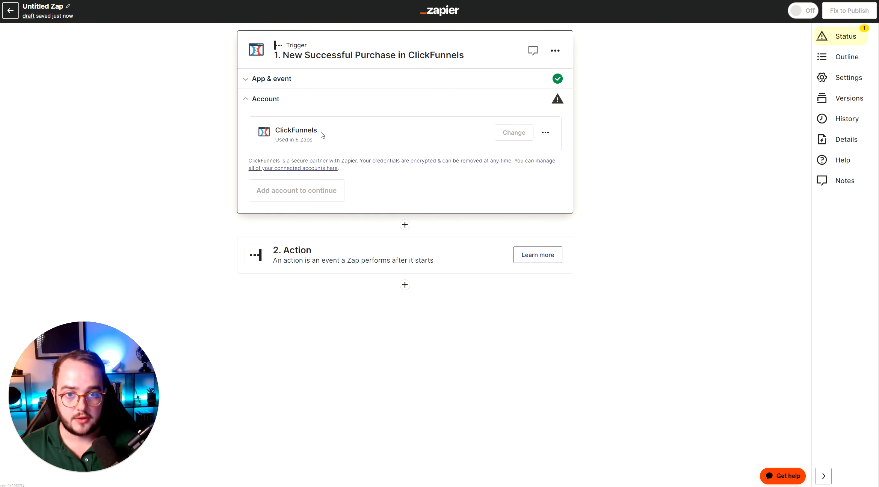
click(272, 191)
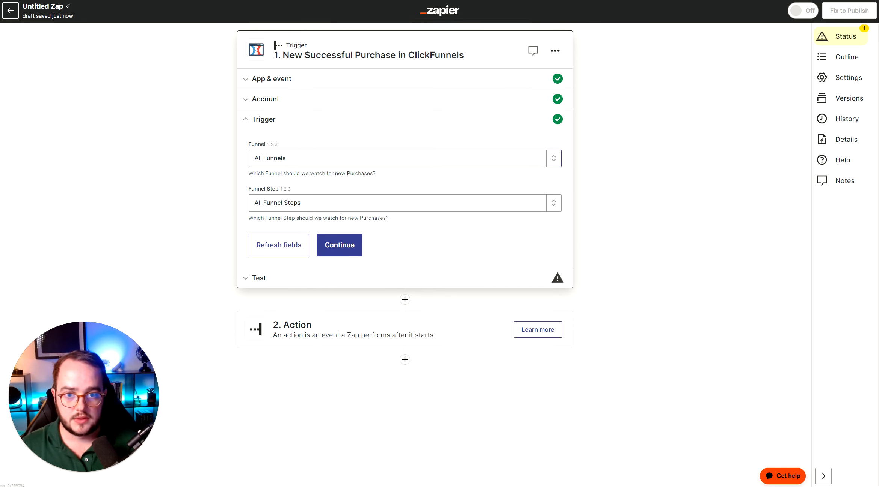
Set the trigger's funnel to test 2 and its funnel step to Order Cool Product, then continue
click(291, 157)
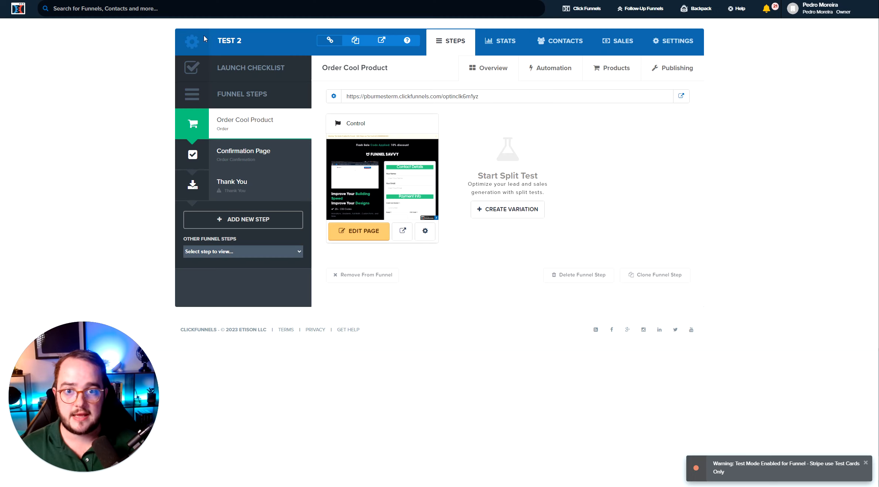
drag(214, 41, 244, 44)
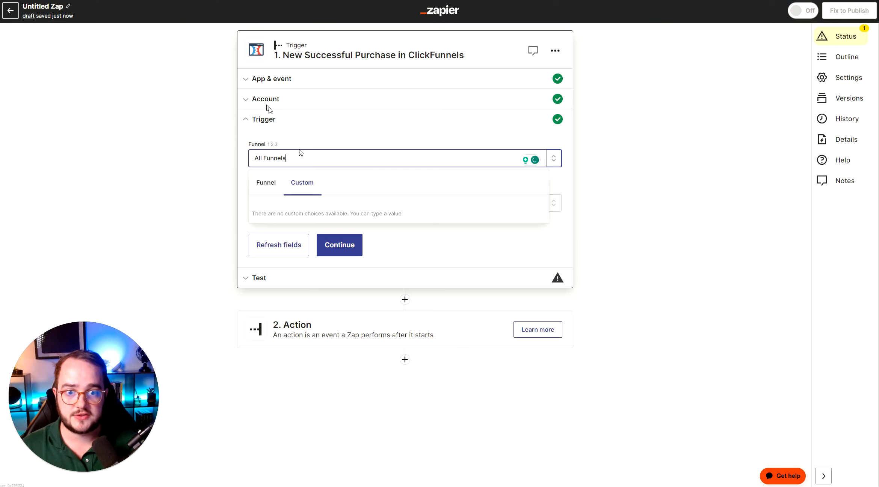
click(269, 184)
text(test 2)
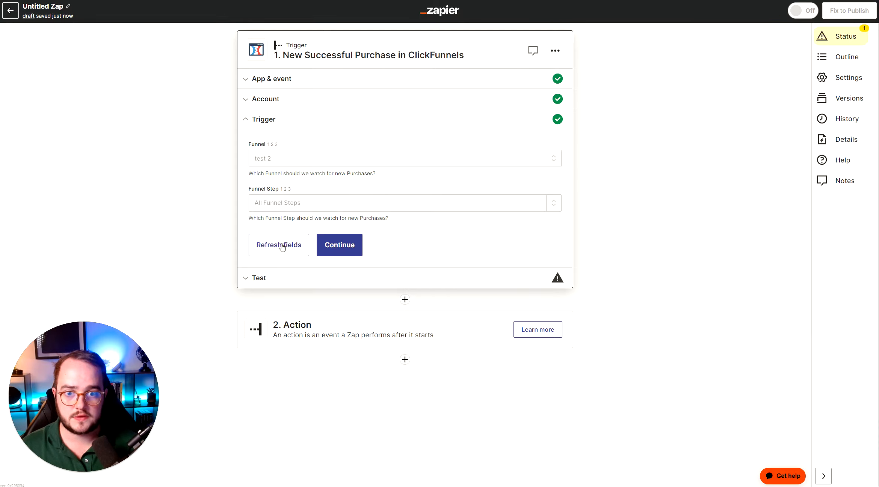
click(287, 203)
click(289, 239)
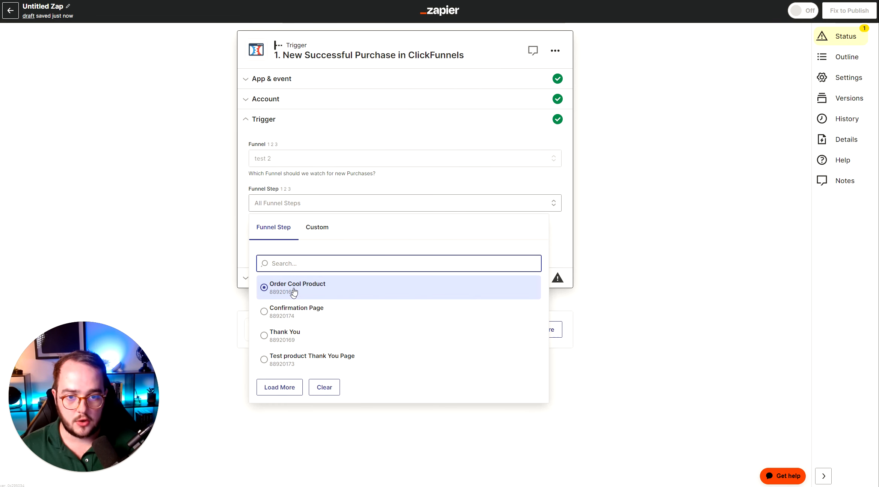
click(311, 288)
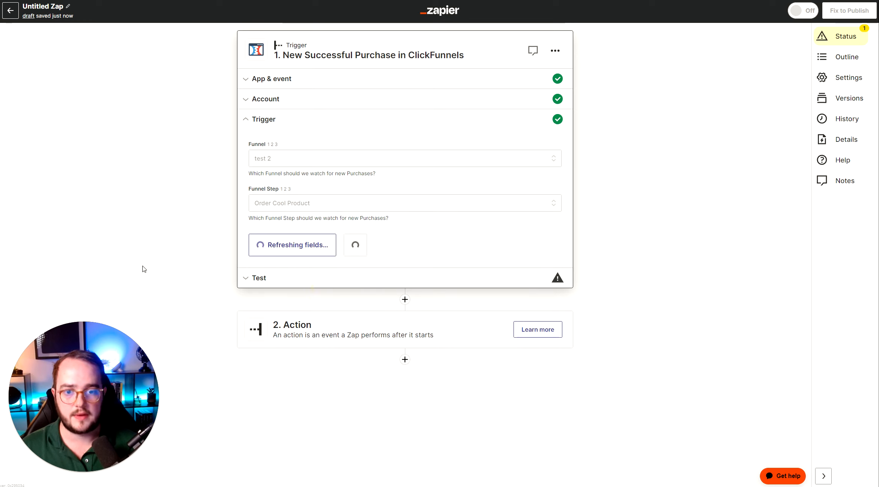
click(338, 246)
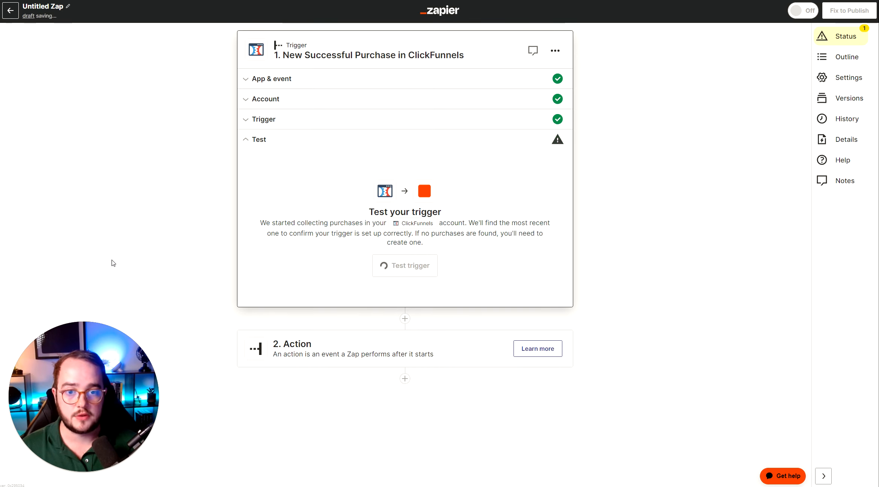
Test the trigger and continue with the selected purchase record
drag(363, 213, 447, 217)
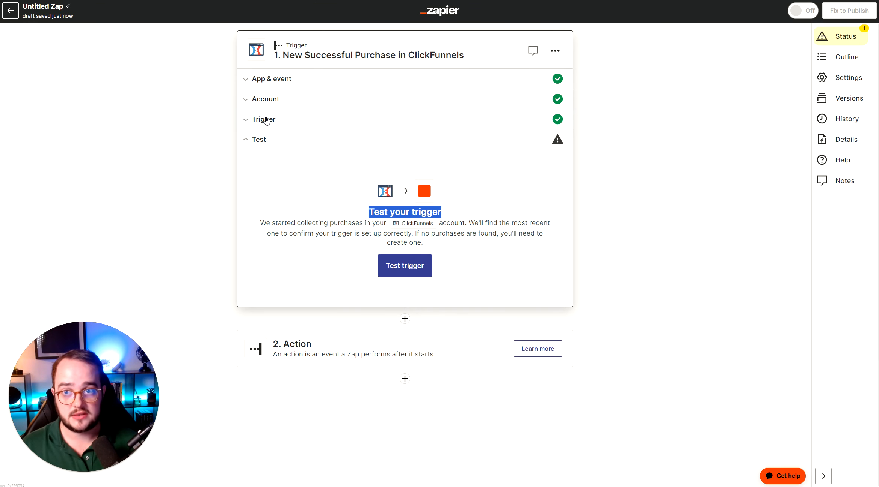
click(409, 262)
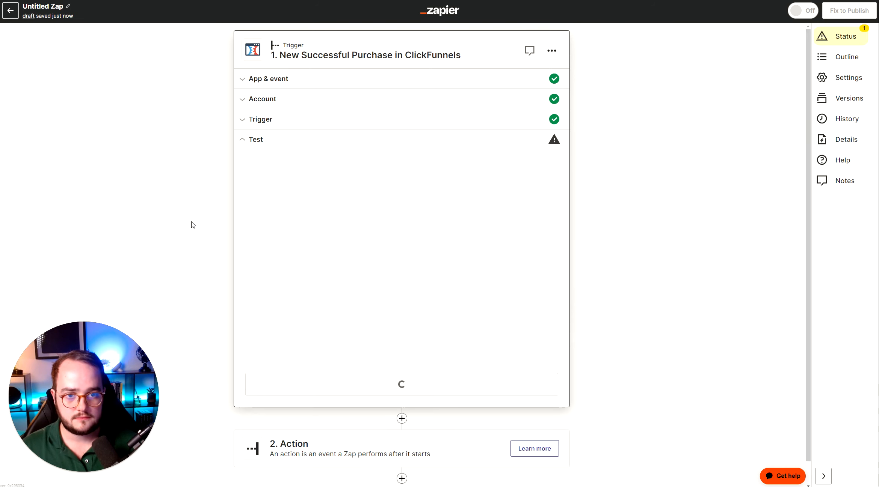
drag(387, 260, 481, 348)
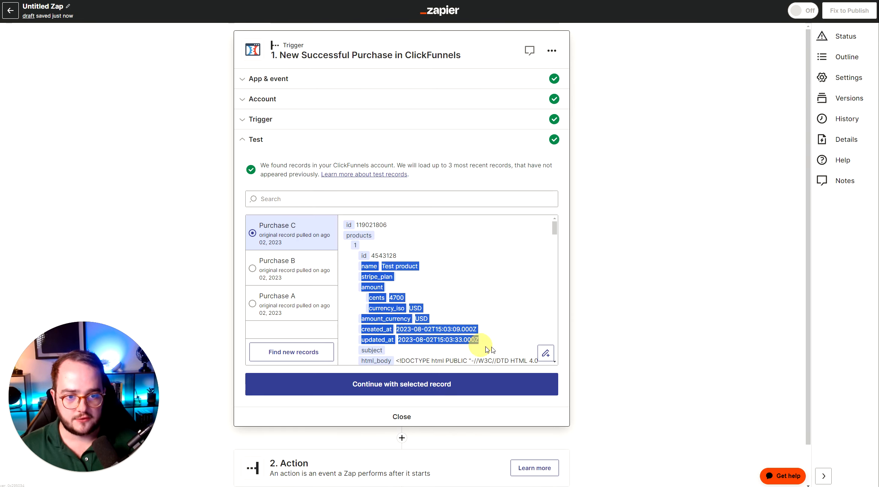
drag(260, 165, 365, 167)
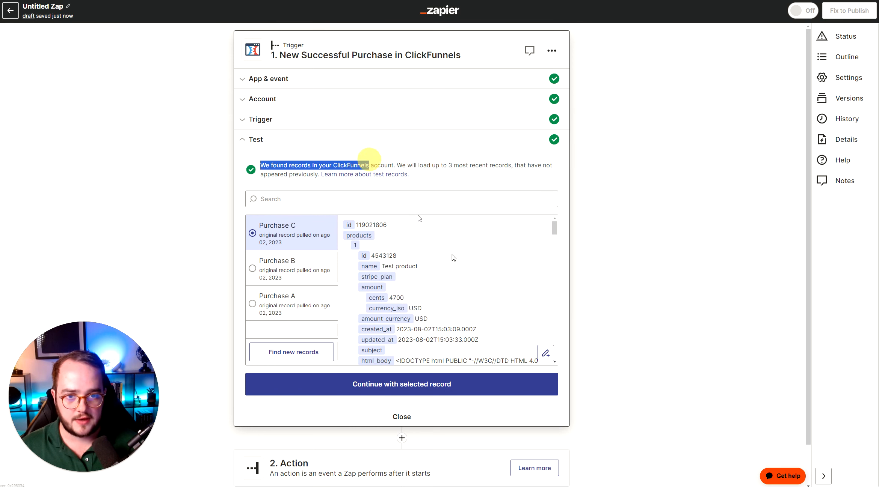
click(400, 385)
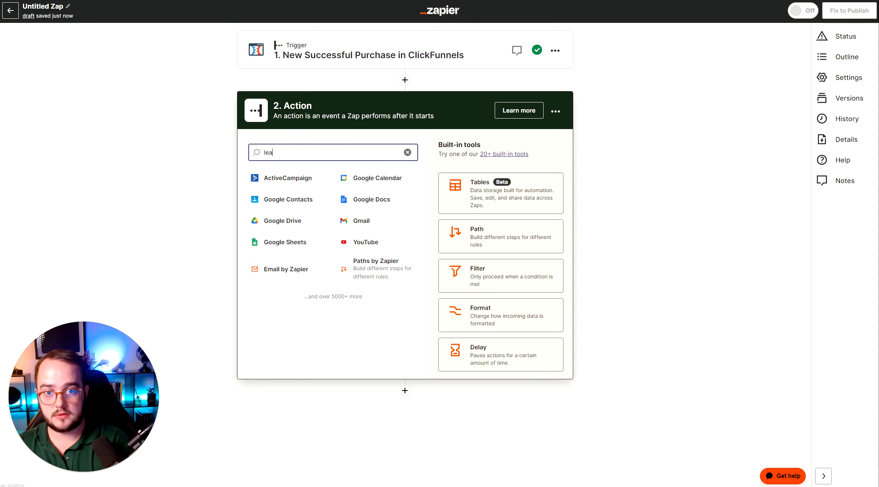
Search for LeadConnector and choose it as the Zap's action app
text(nn)
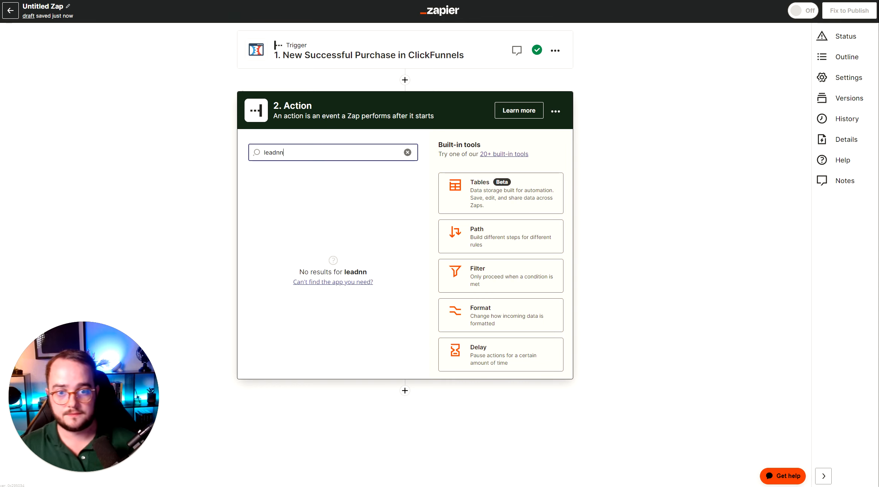
key(BackSpace)
key(BackSpace)
text(c)
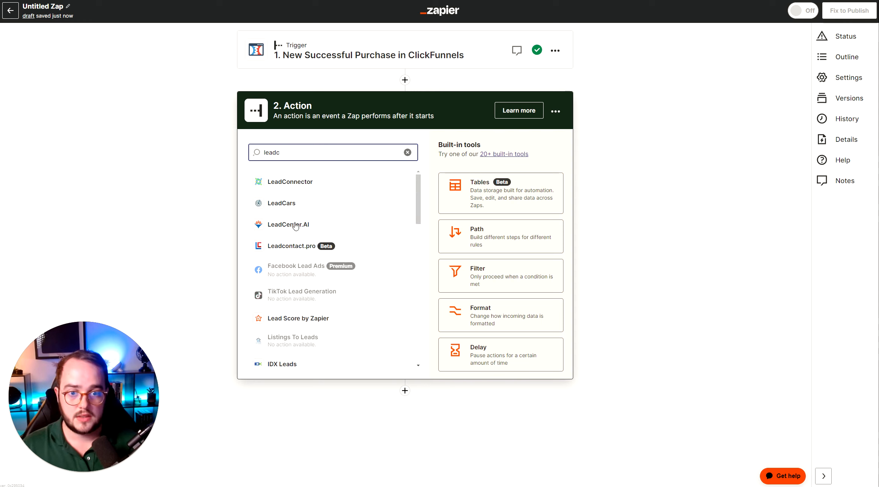
click(297, 184)
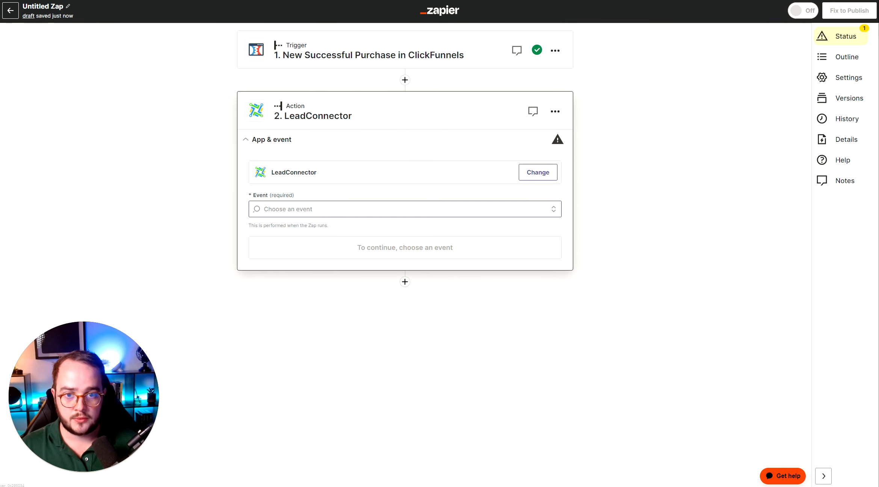
Set the action event to Add/Update Opportunity and continue
click(303, 209)
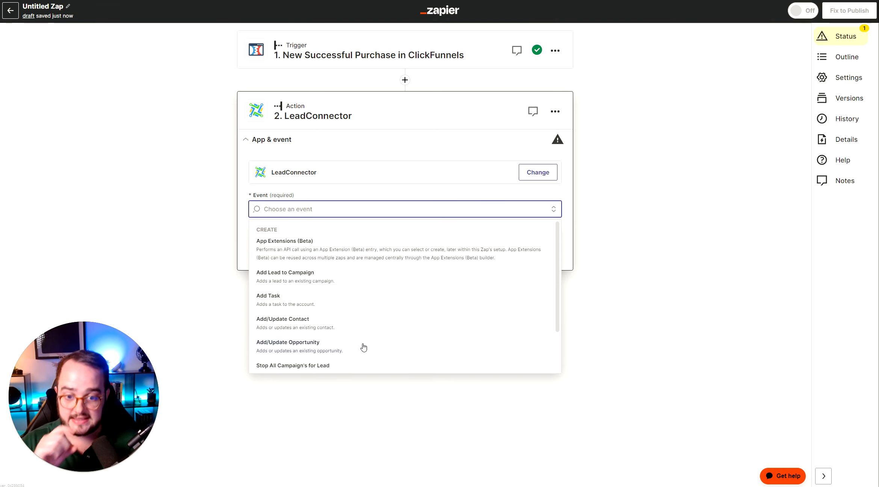
click(318, 351)
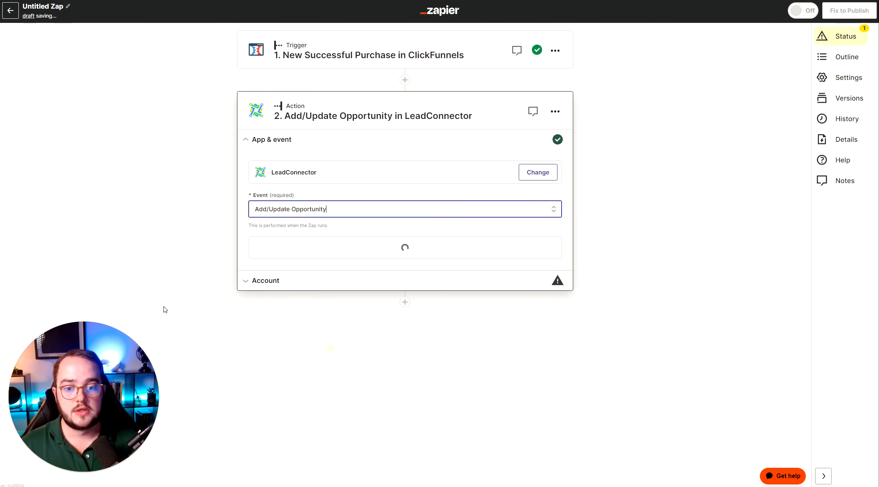
click(408, 258)
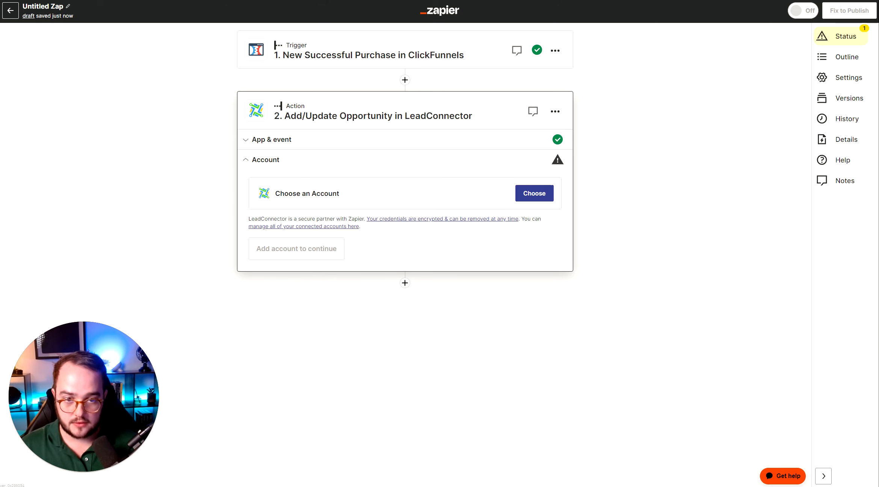
Choose the LeadConnector account for the action and continue
click(547, 193)
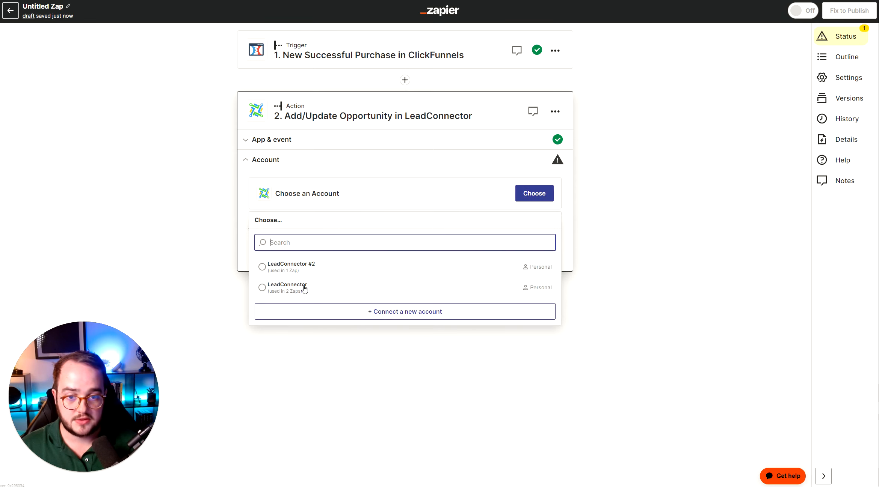
click(117, 285)
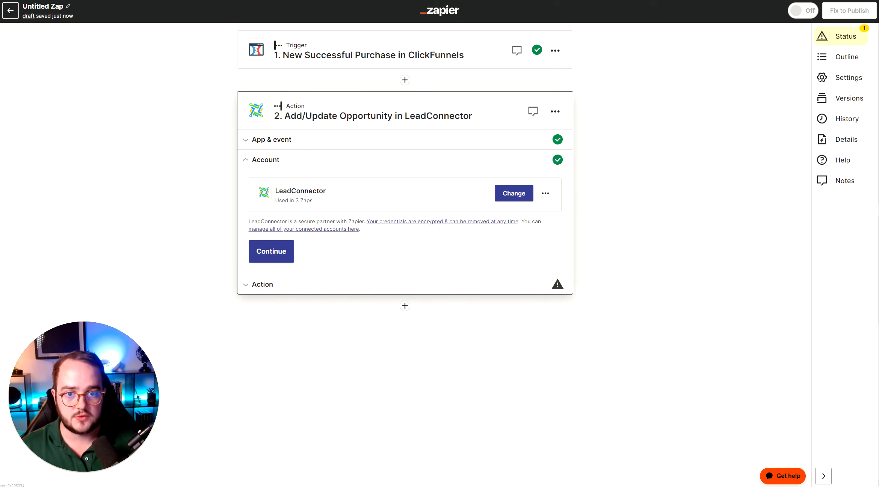
click(278, 259)
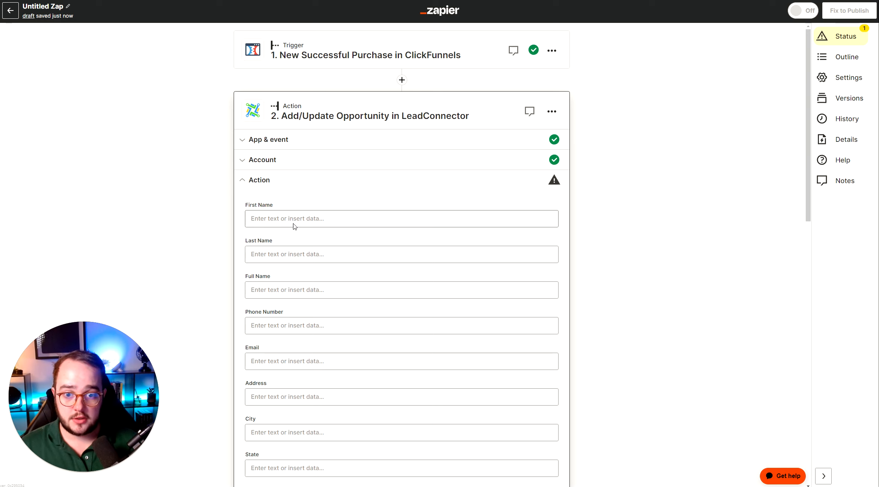
Map First Name to the trigger's Contact First Name and Last Name to Contact Last Name
click(325, 219)
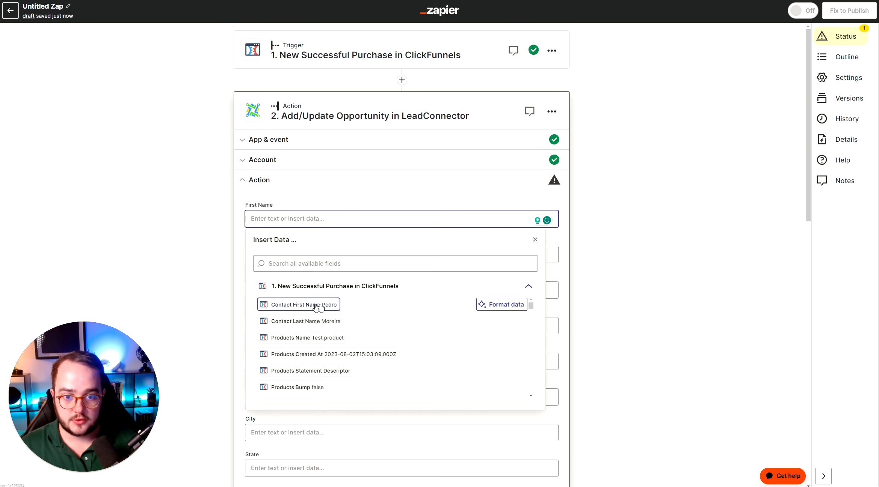
click(332, 307)
click(274, 255)
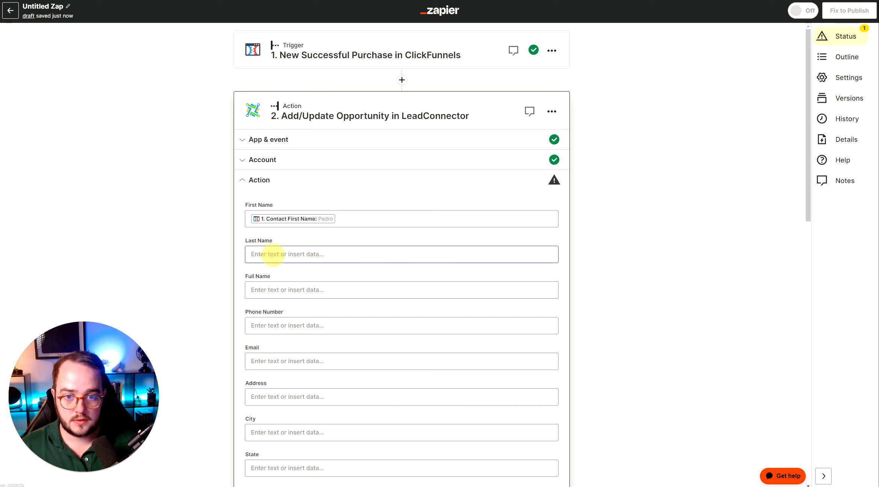
click(326, 356)
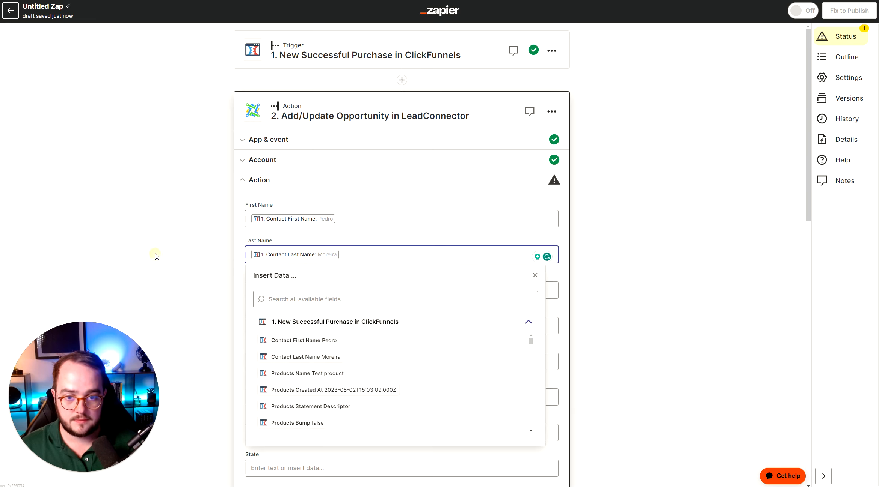
click(208, 254)
Map the Email field to the trigger's Contact Contact Profile Email value
scroll(208, 254, down, 3)
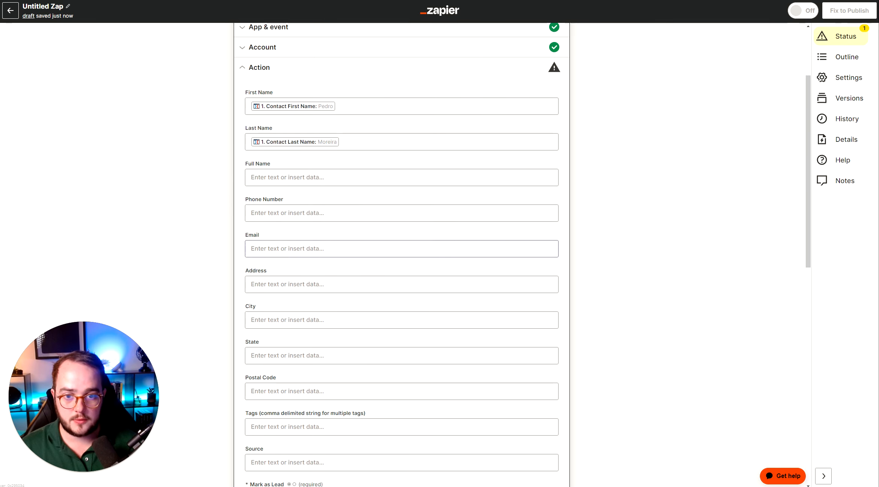
click(285, 249)
click(285, 294)
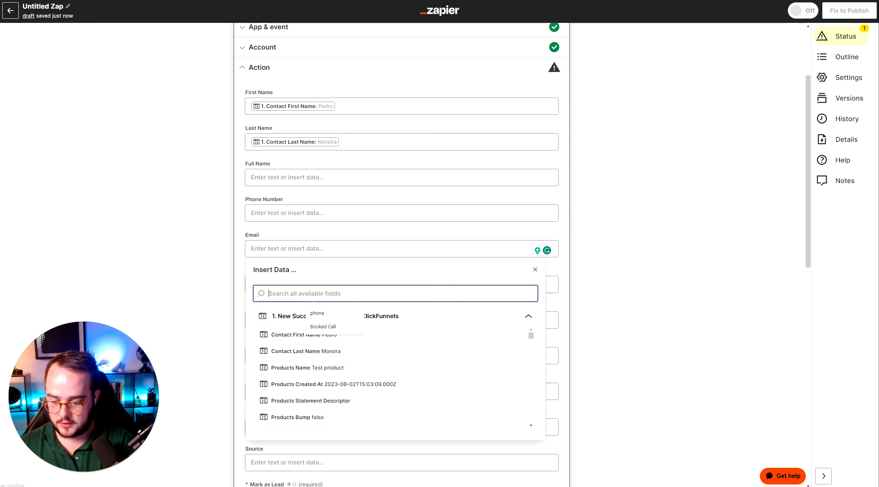
text(email)
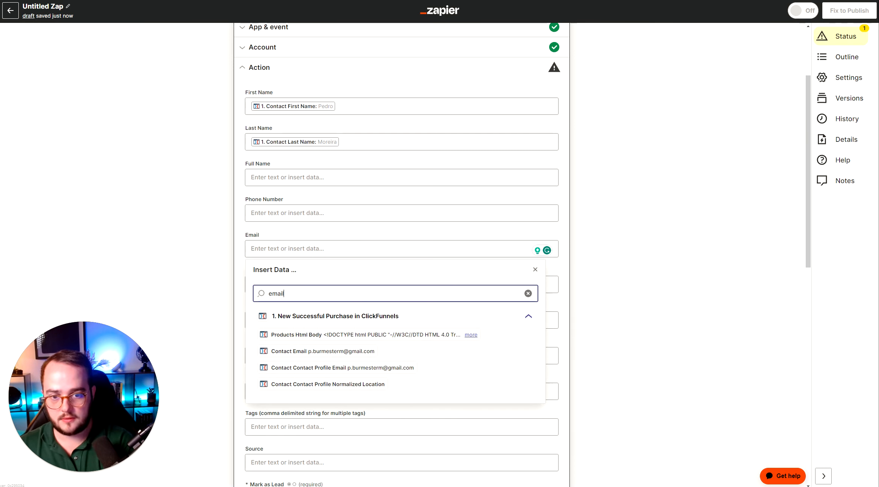
click(396, 368)
scroll(198, 259, down, 3)
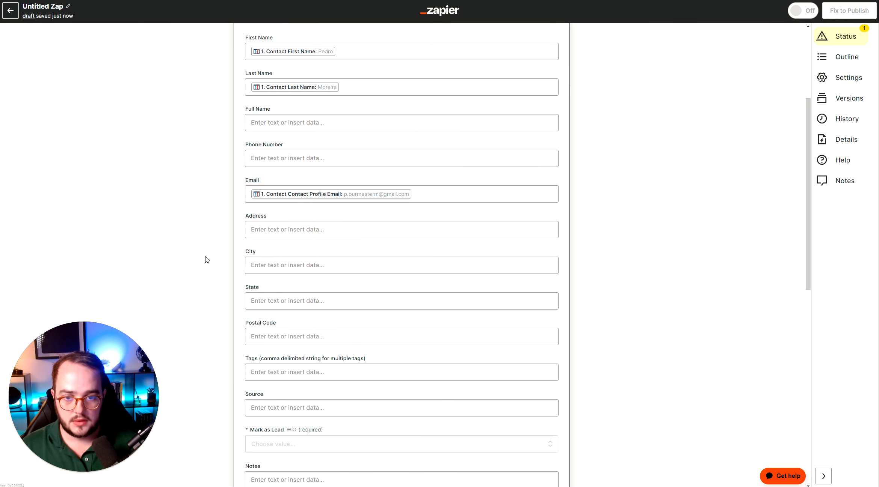
Enter Cool Product Tag as the action's tag
scroll(288, 262, down, 2)
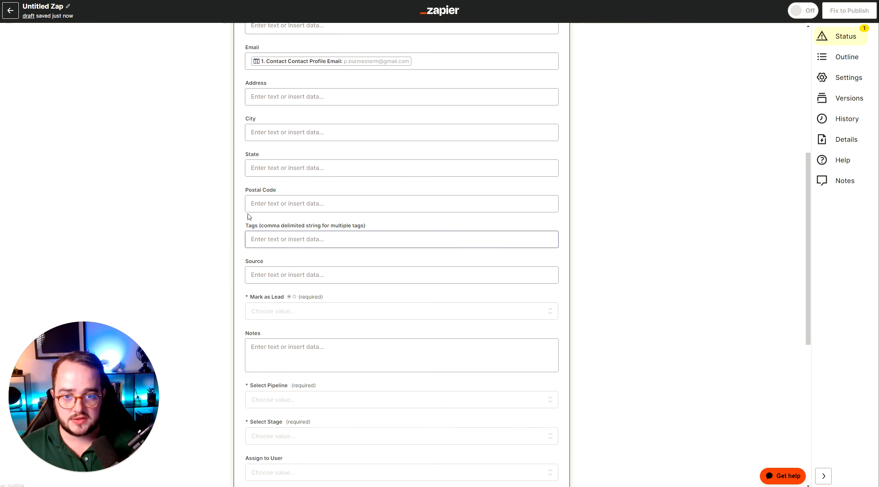
drag(248, 225, 299, 228)
click(293, 239)
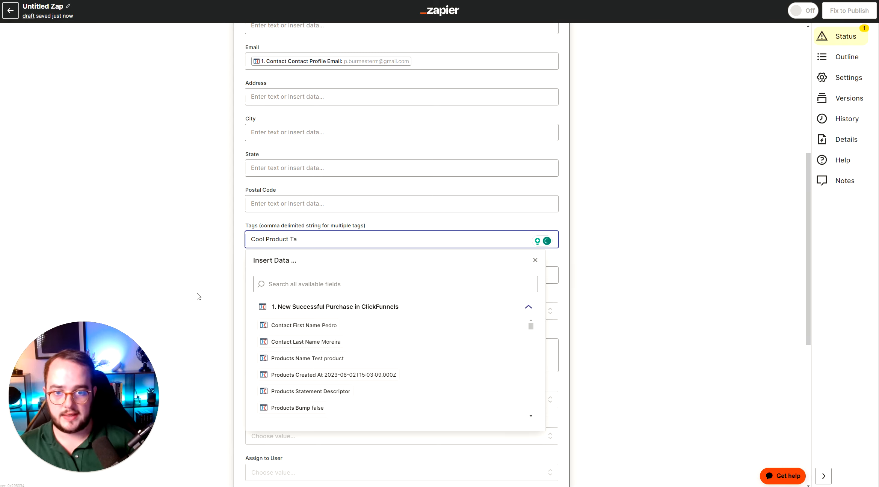
key(Return)
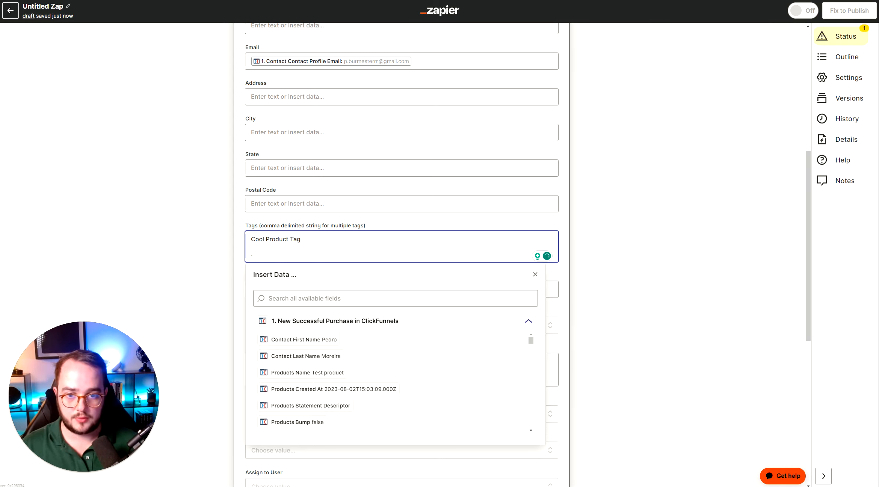
key(BackSpace)
key(Return)
click(181, 252)
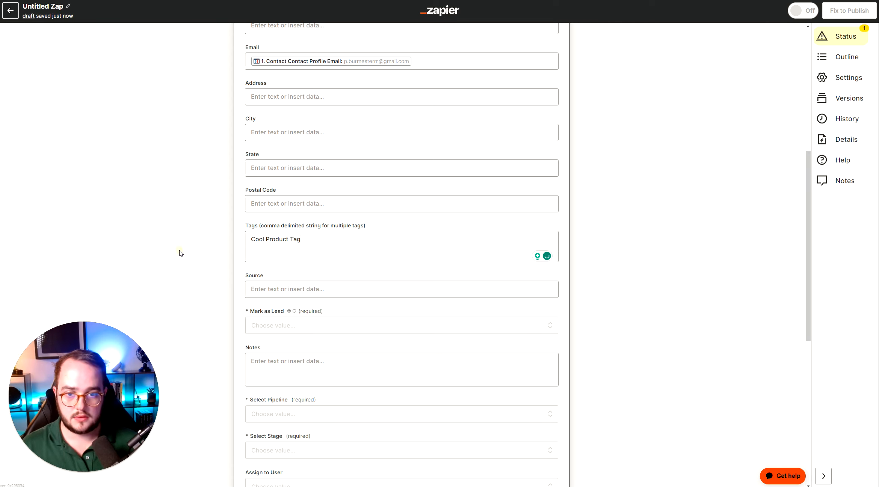
click(267, 249)
key(BackSpace)
click(210, 249)
Set Mark as Lead to True
scroll(277, 270, down, 2)
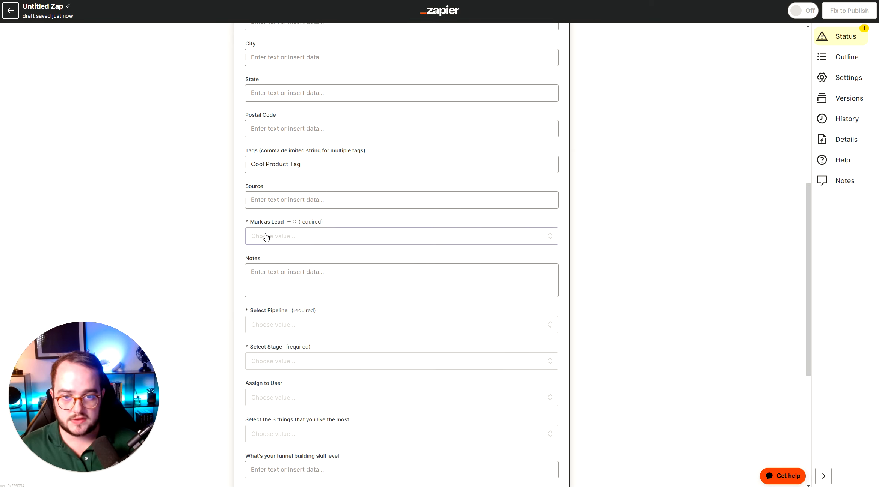
click(299, 236)
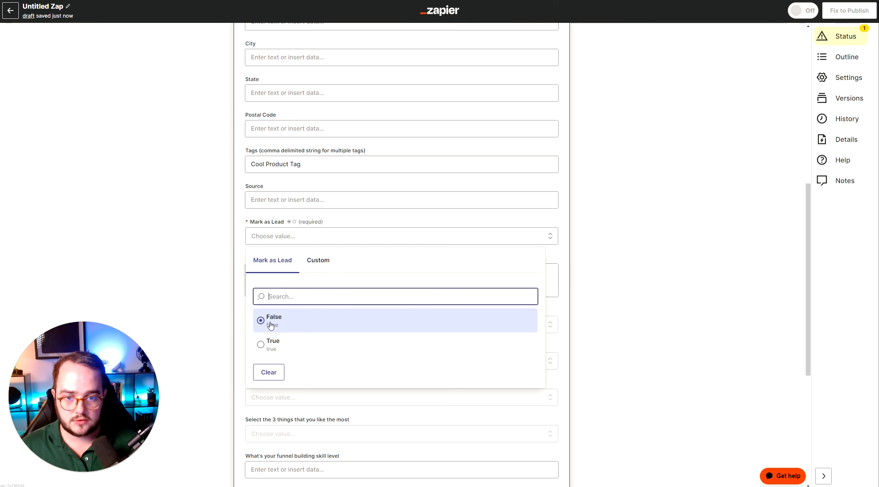
click(272, 345)
Open the pipeline choices to check which pipelines are available
scroll(338, 244, down, 3)
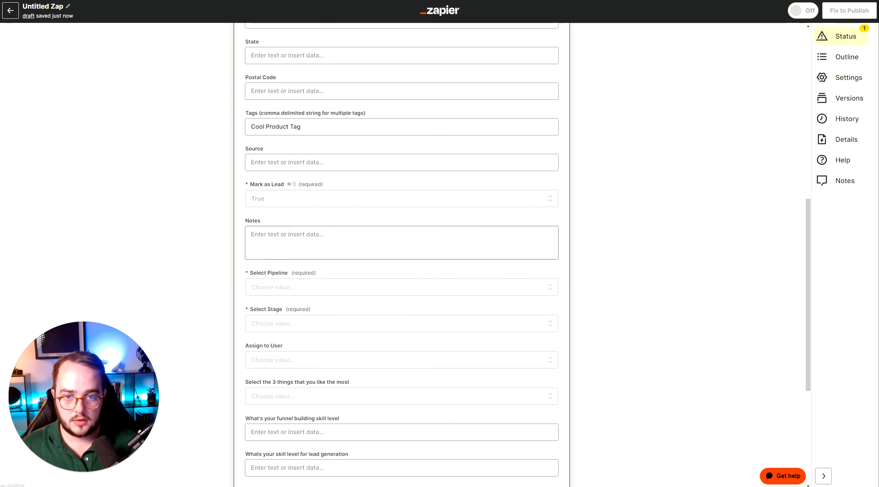
scroll(318, 198, down, 1)
click(269, 216)
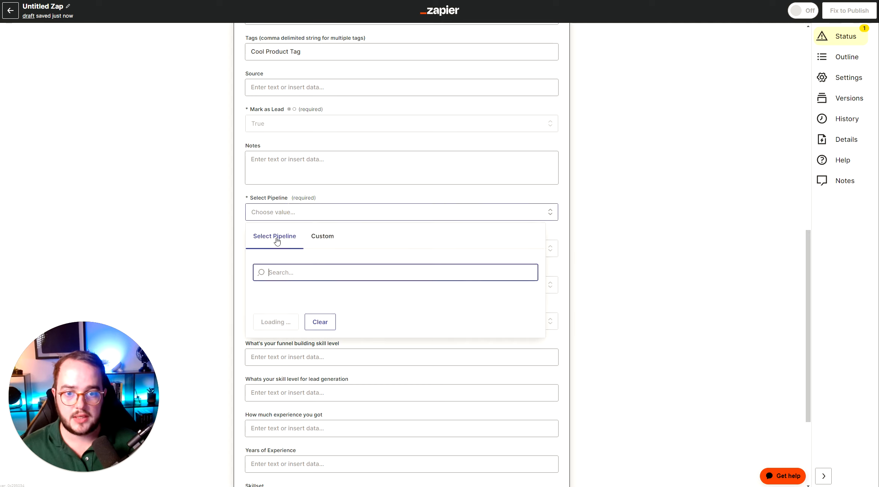
click(197, 165)
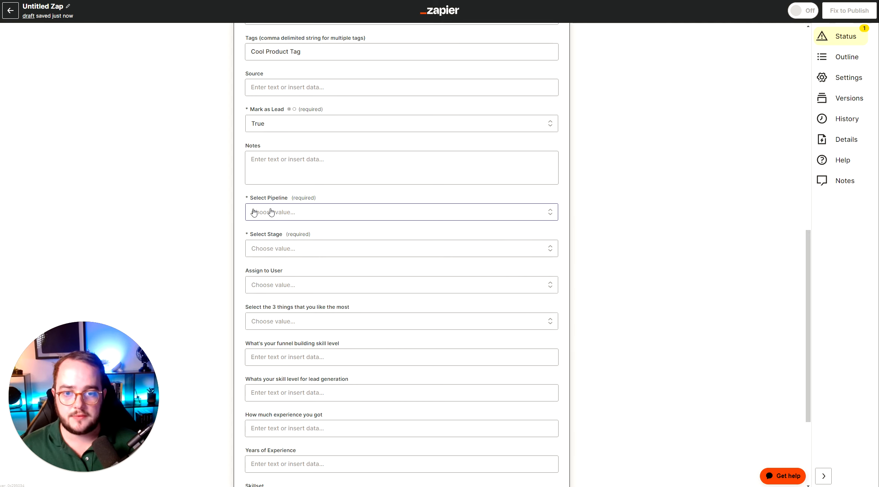
click(307, 217)
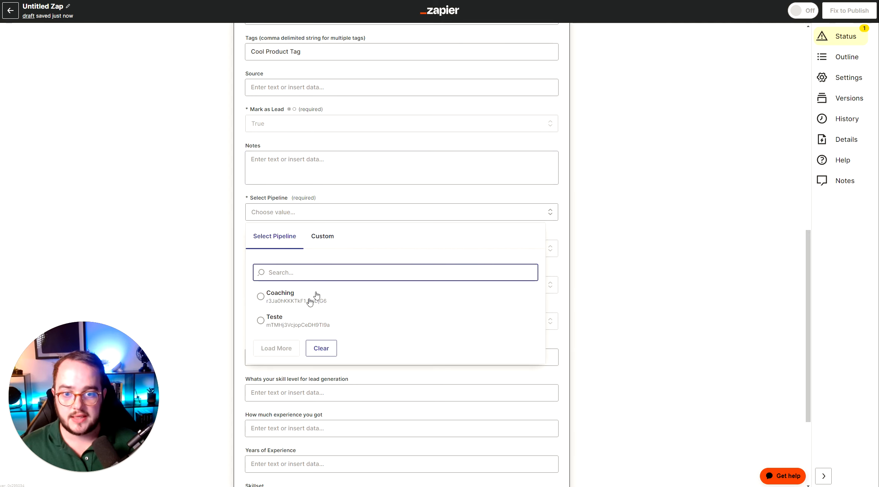
click(220, 192)
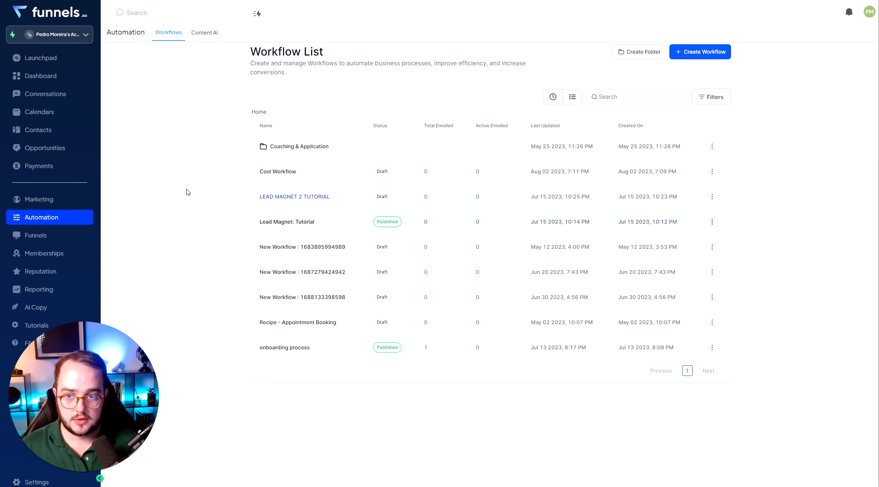
Switch to funnels.so, open the Opportunities pipelines, and start a new pipeline named Cool Pipeline
click(43, 148)
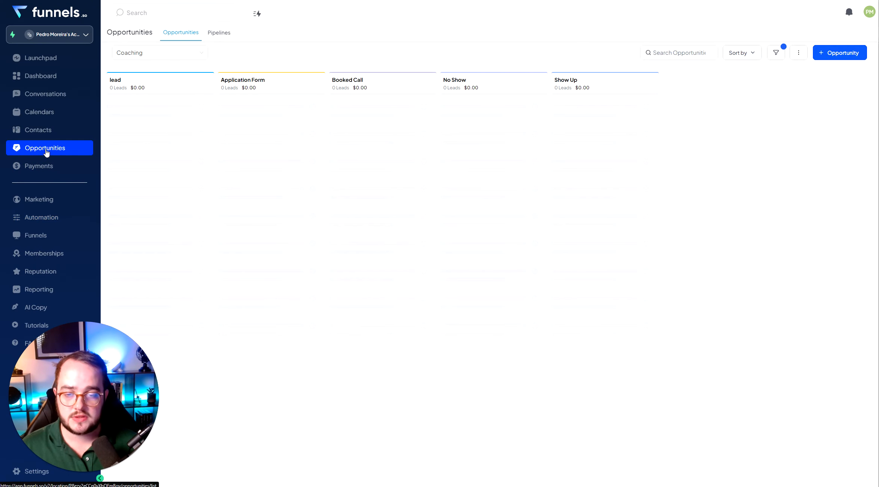
click(225, 35)
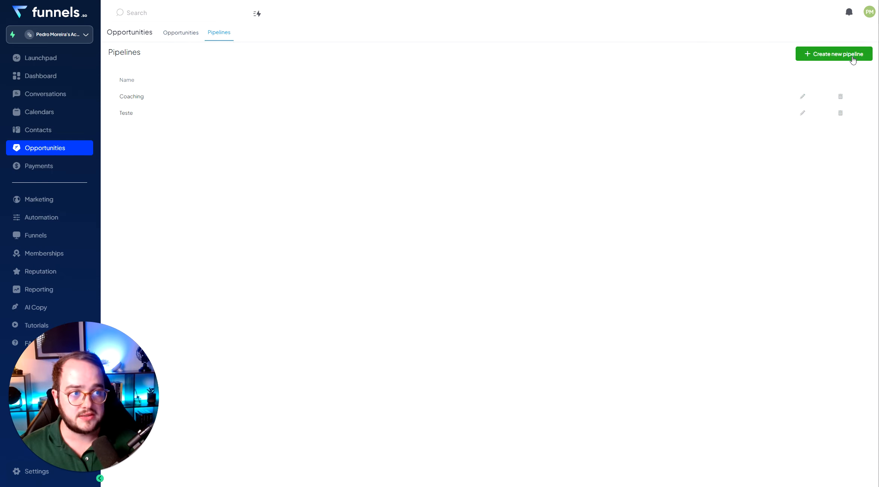
drag(117, 113, 136, 116)
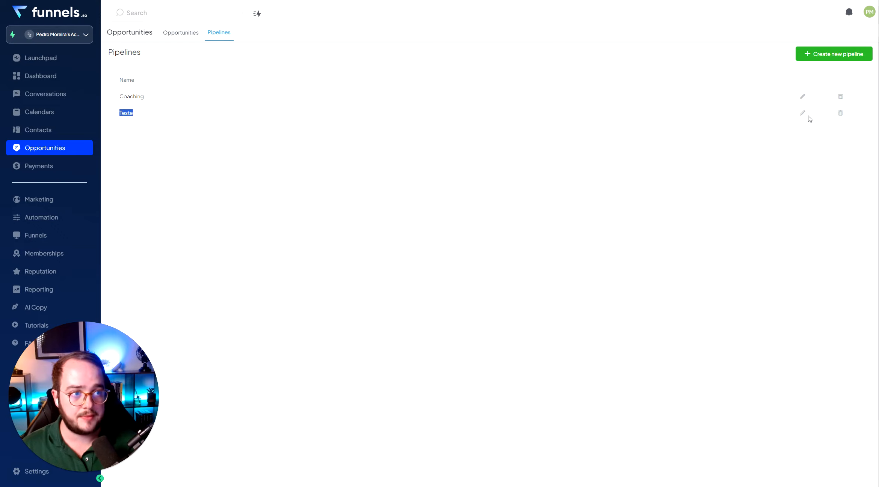
click(833, 56)
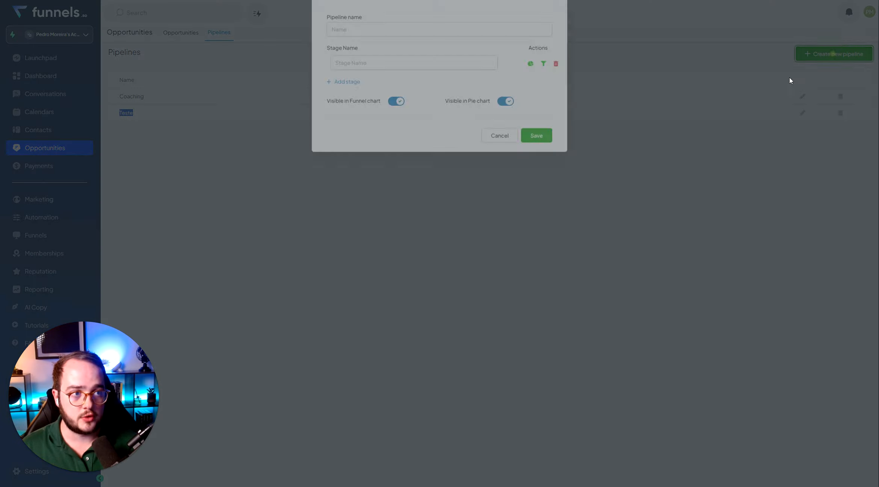
click(333, 59)
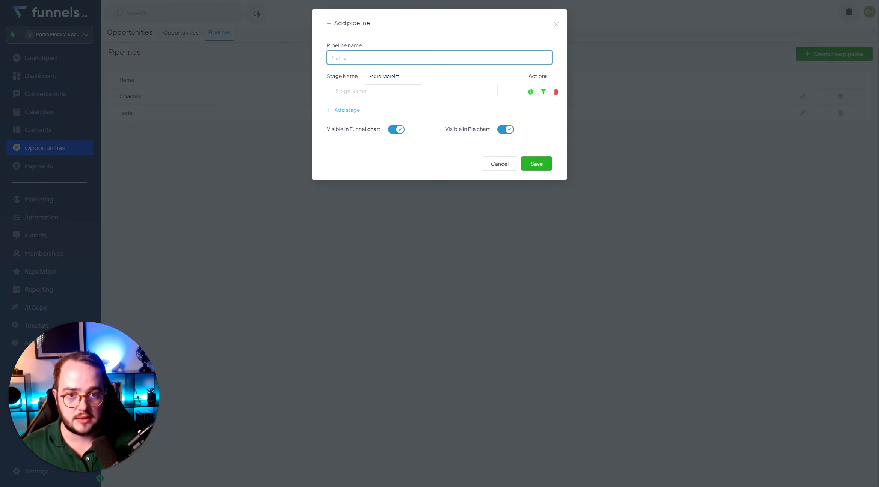
click(414, 36)
click(352, 58)
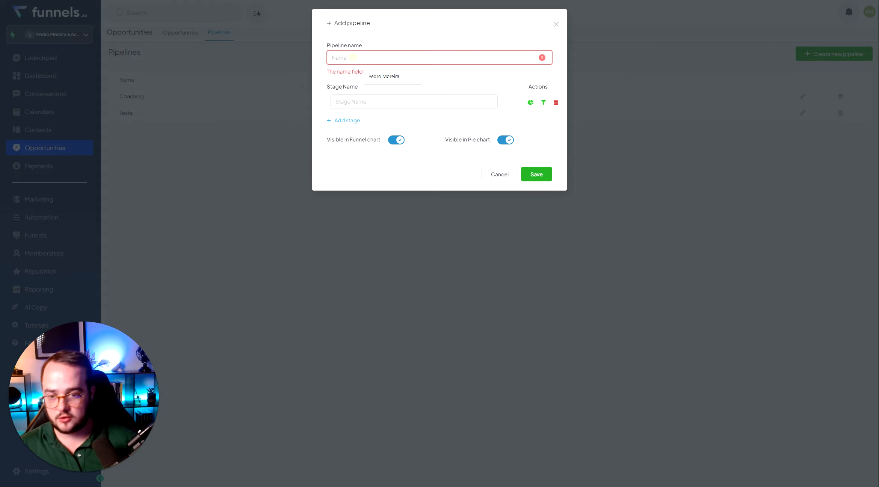
text(Cool Pipeline)
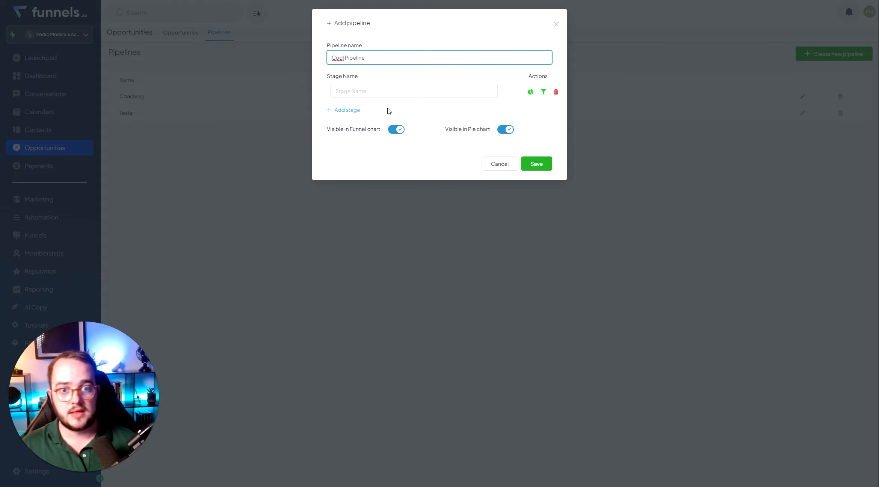
Add three stages named stage 1, stage 2 and stage 3 to Cool Pipeline and save the pipeline
click(386, 94)
text(stage 1)
click(353, 110)
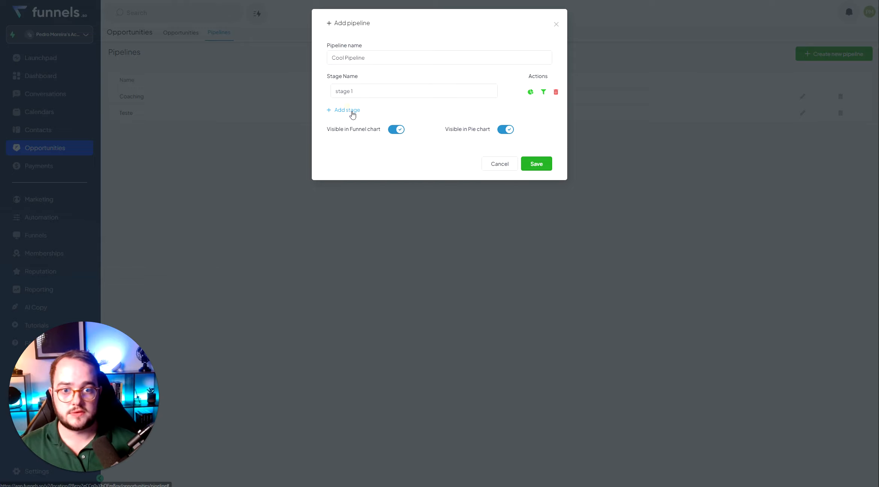
text(stage 2)
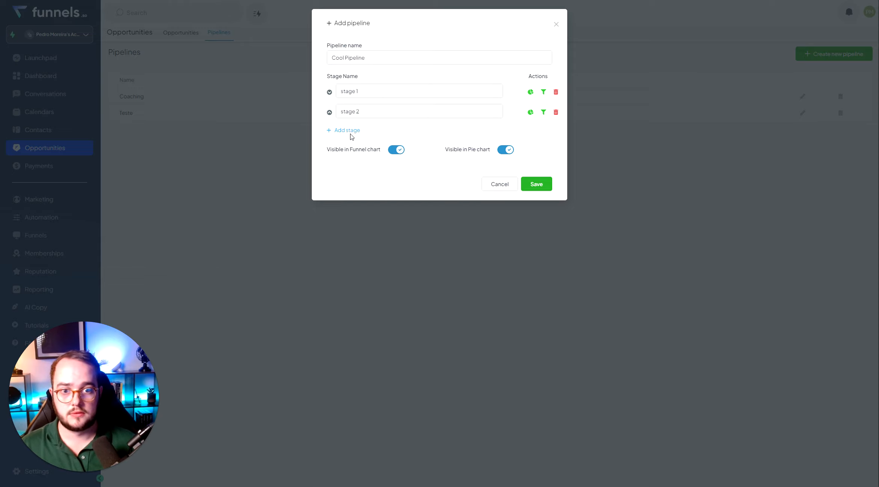
click(349, 131)
text(stage 3)
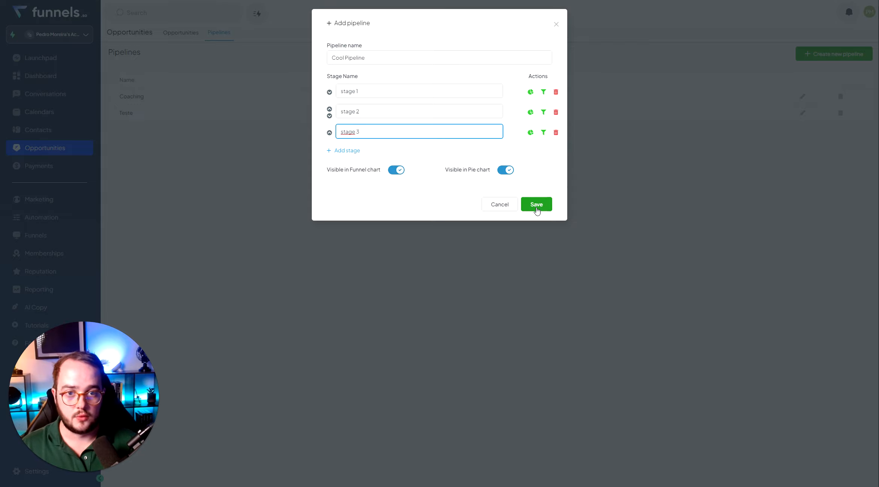
click(541, 205)
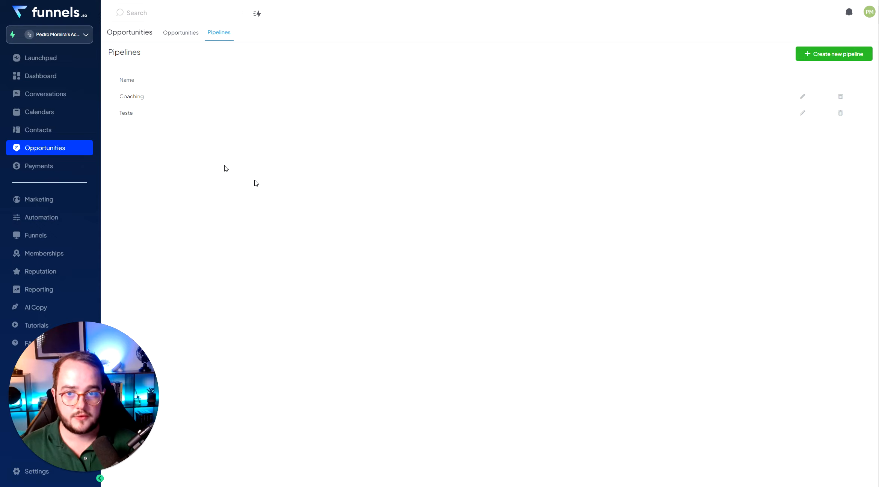
Back in the Zap action, set the pipeline to Teste and the stage to Cold
triple_click(177, 115)
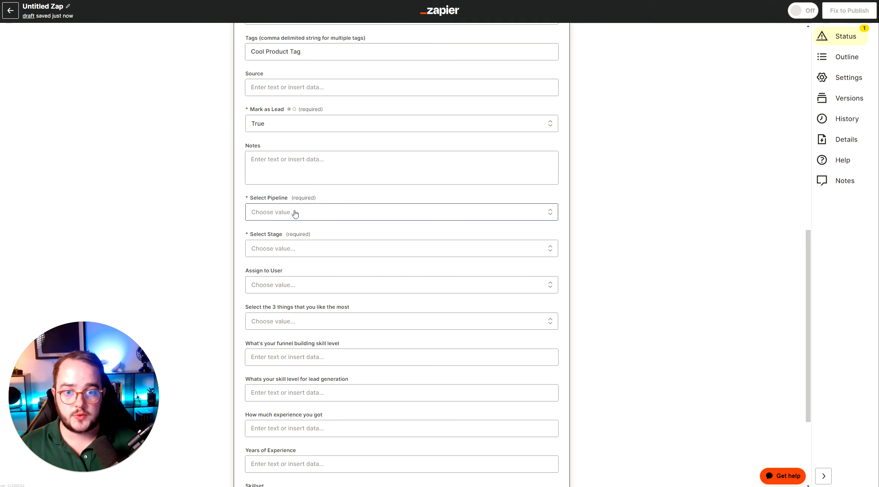
click(291, 212)
click(365, 291)
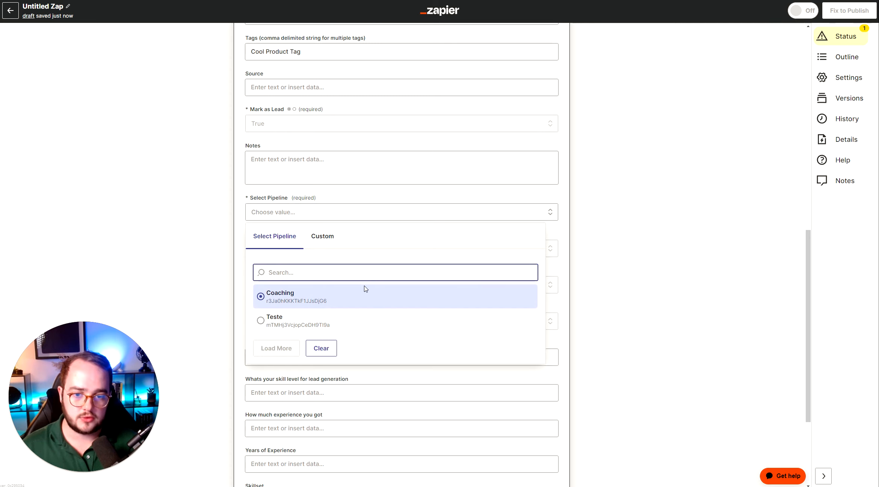
click(297, 325)
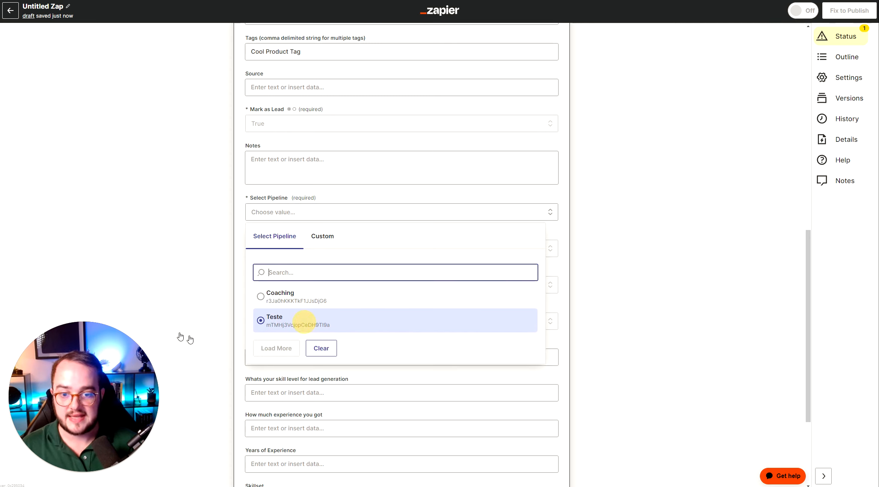
click(281, 250)
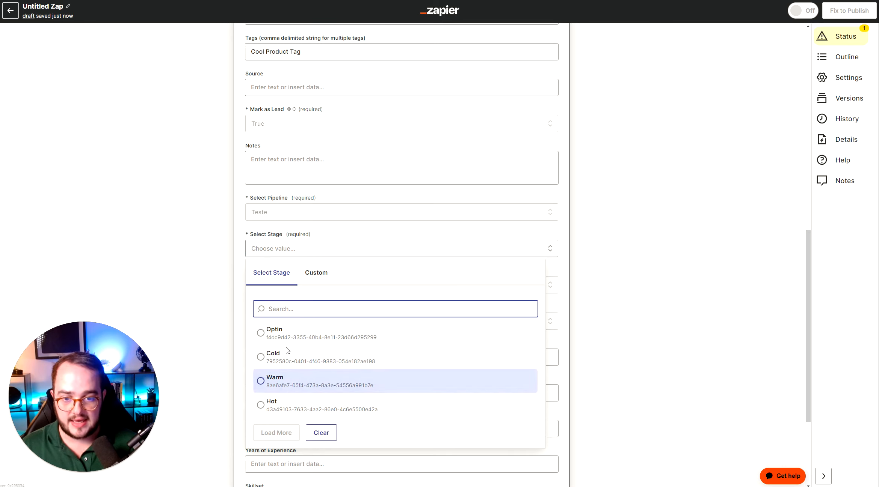
click(286, 334)
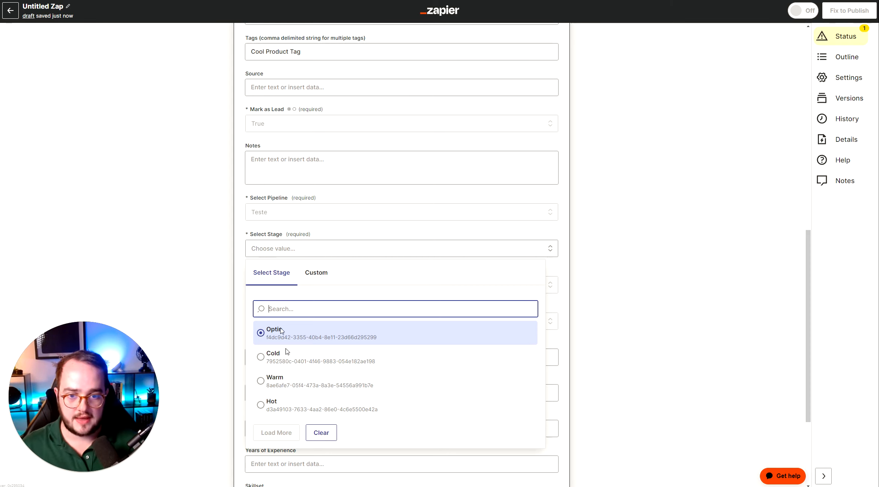
Continue past the action fields and run Test action for the LeadConnector step
scroll(216, 231, down, 3)
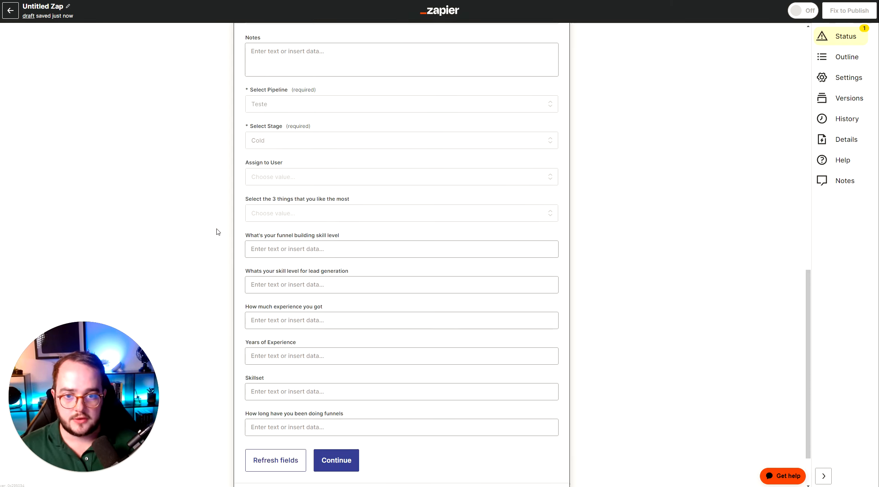
scroll(291, 173, down, 1)
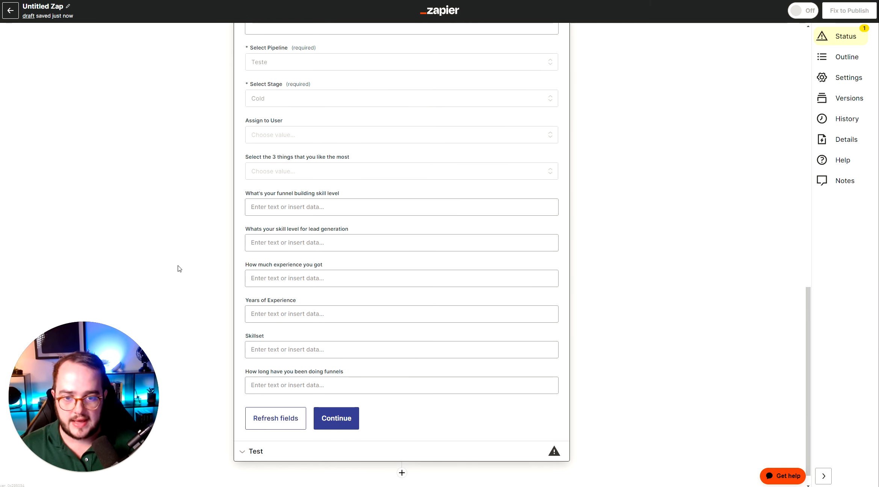
scroll(180, 267, down, 1)
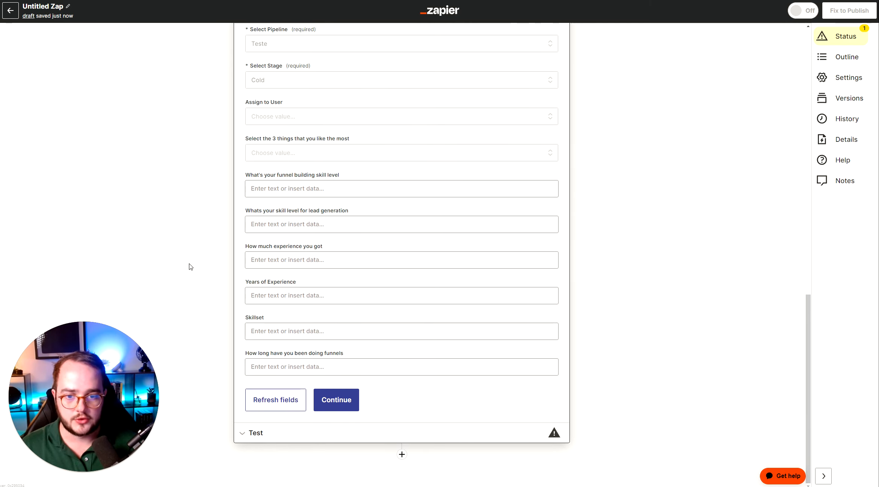
click(350, 403)
scroll(382, 314, down, 5)
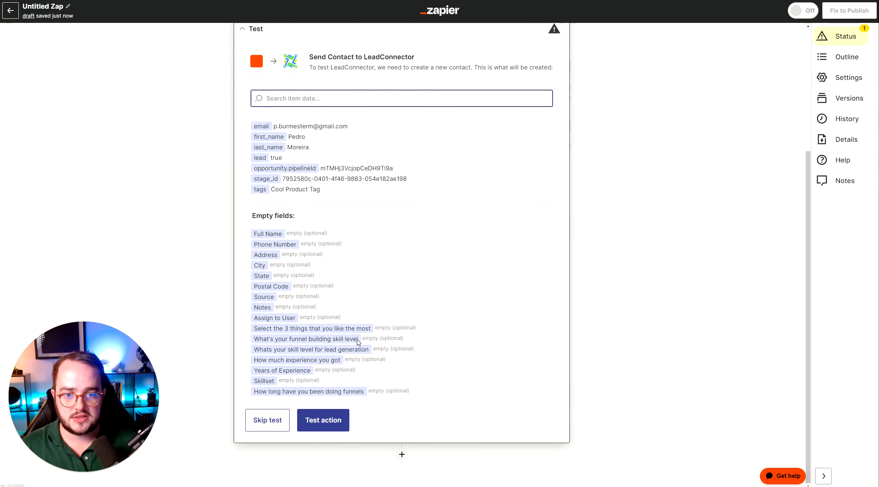
click(325, 425)
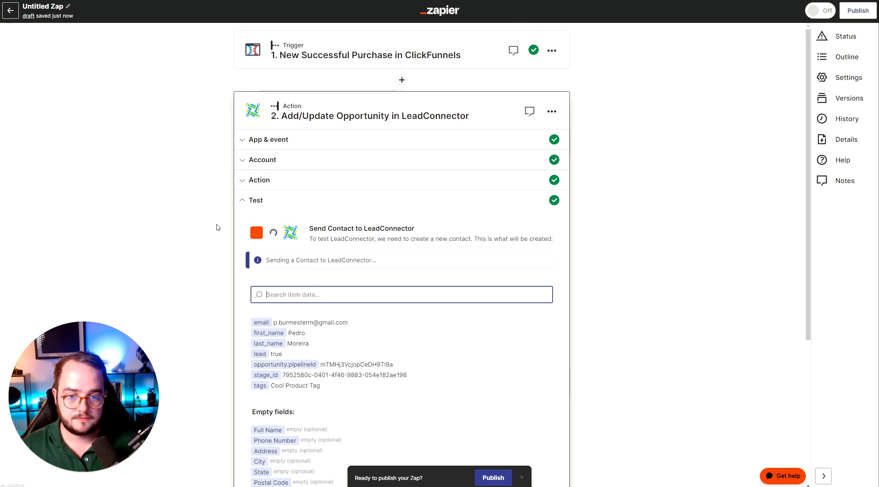
scroll(216, 227, down, 6)
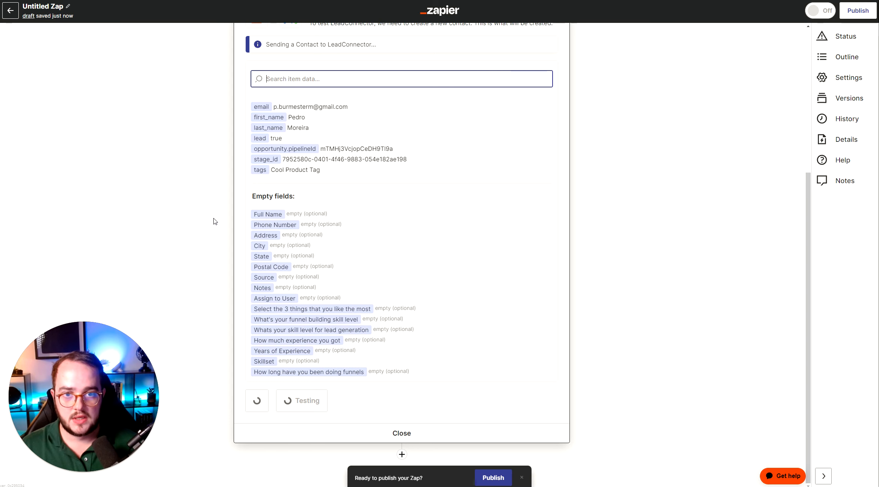
scroll(312, 293, up, 6)
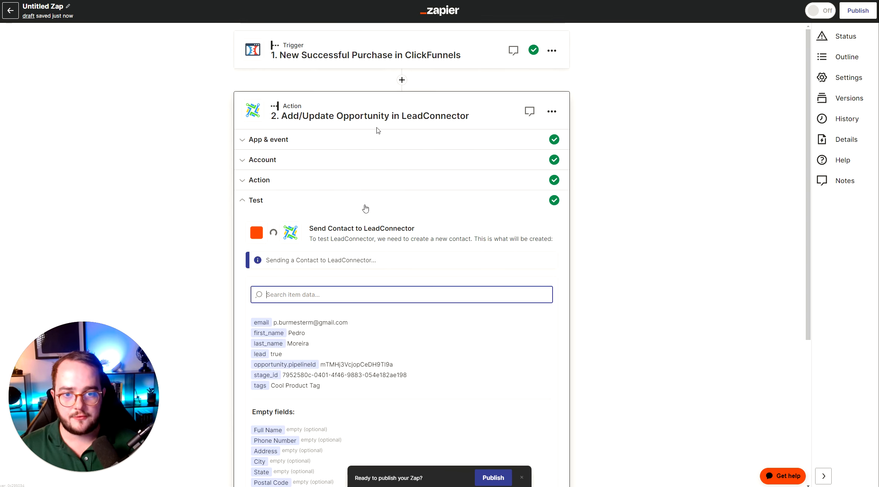
scroll(290, 279, down, 5)
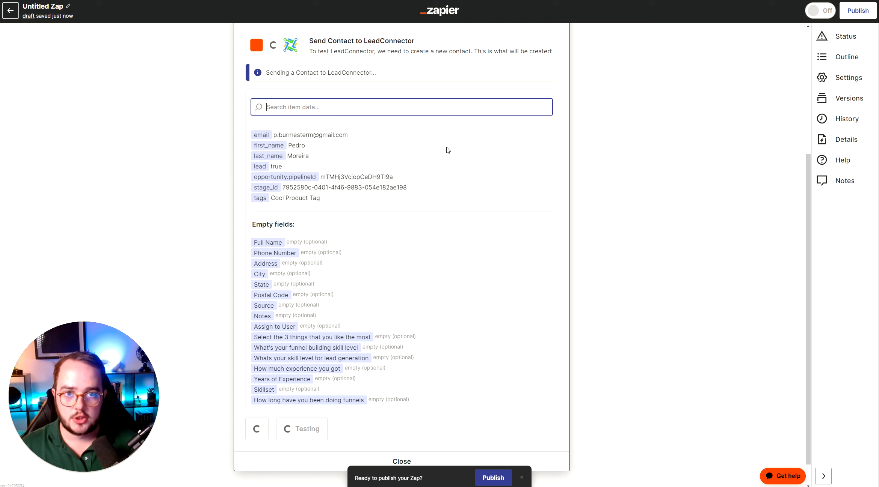
Check the pipelines list in funnels.so for the new Cool Pipeline
click(255, 0)
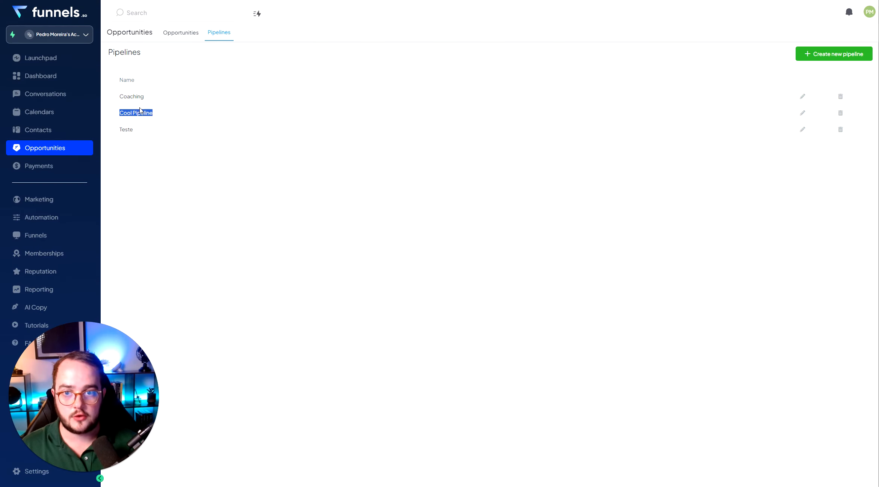
triple_click(140, 113)
triple_click(125, 129)
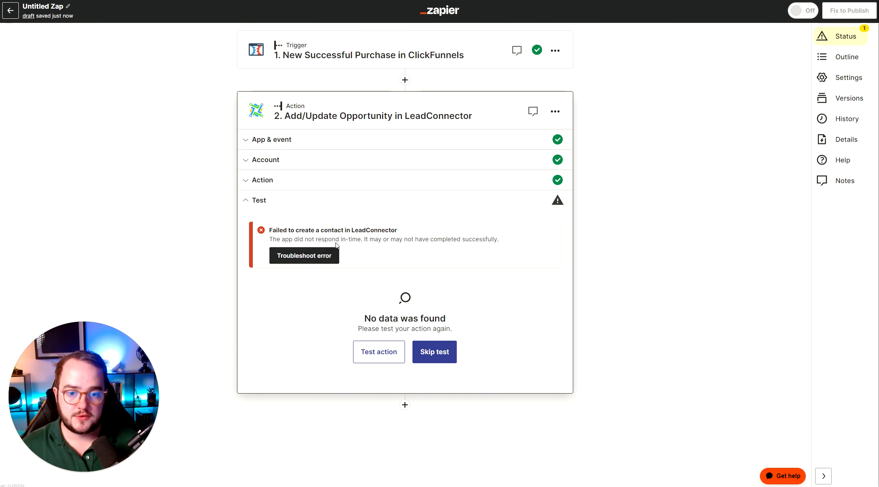
Read the test's error message and reopen the action step's setup sections
drag(278, 231, 496, 241)
click(431, 234)
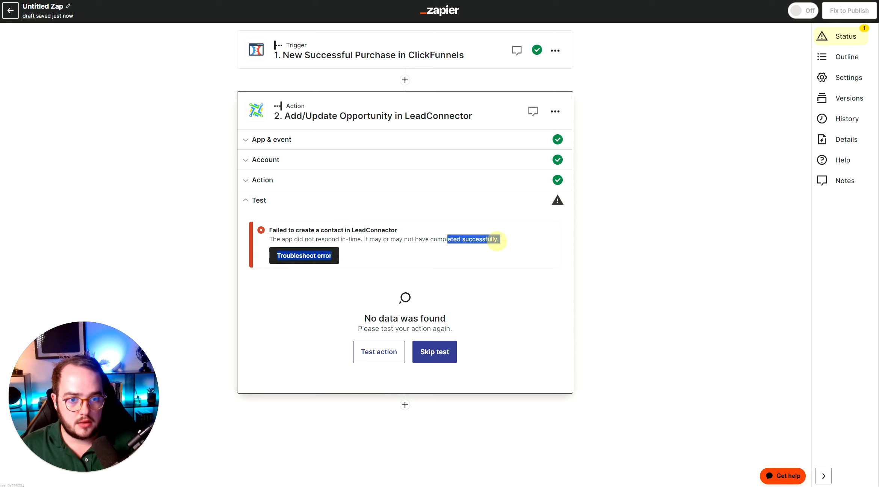
click(278, 179)
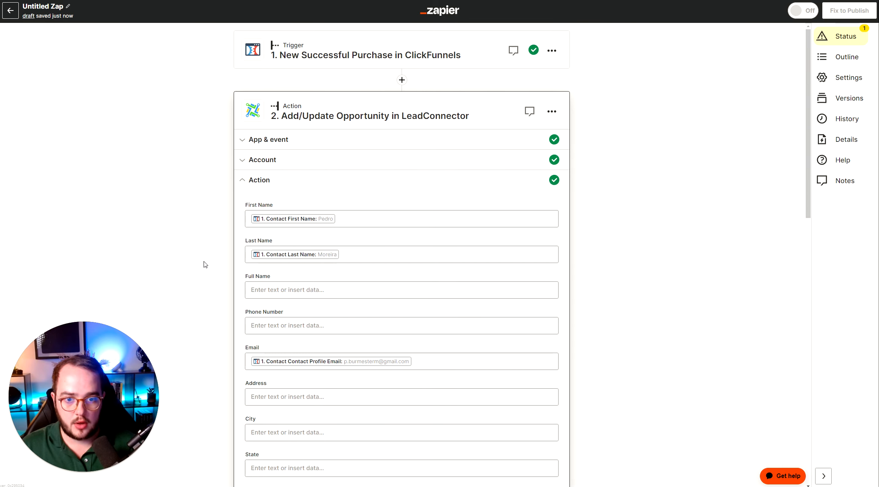
click(264, 159)
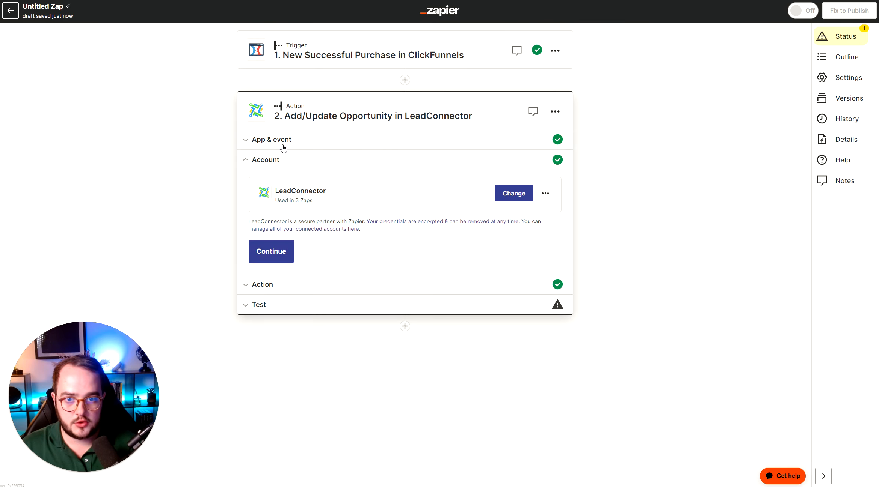
click(285, 137)
click(269, 279)
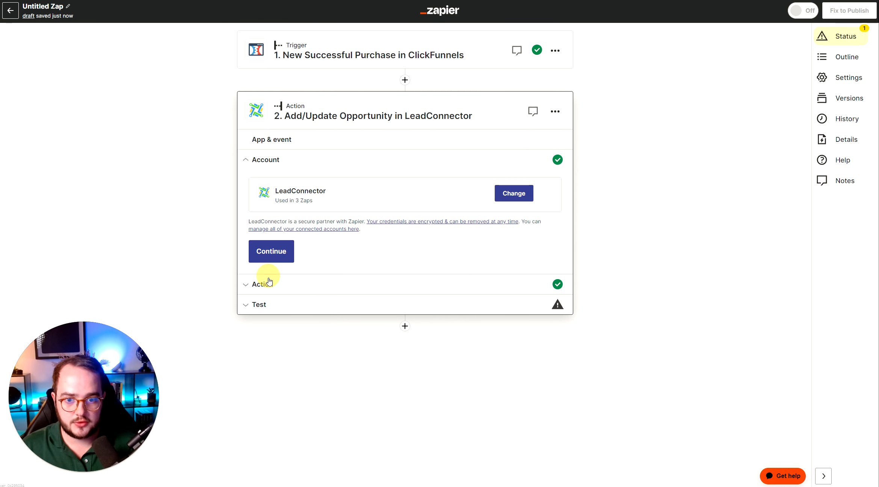
click(278, 283)
Set the action's pipeline to Cool Pipeline and its stage to stage 1
scroll(287, 281, down, 5)
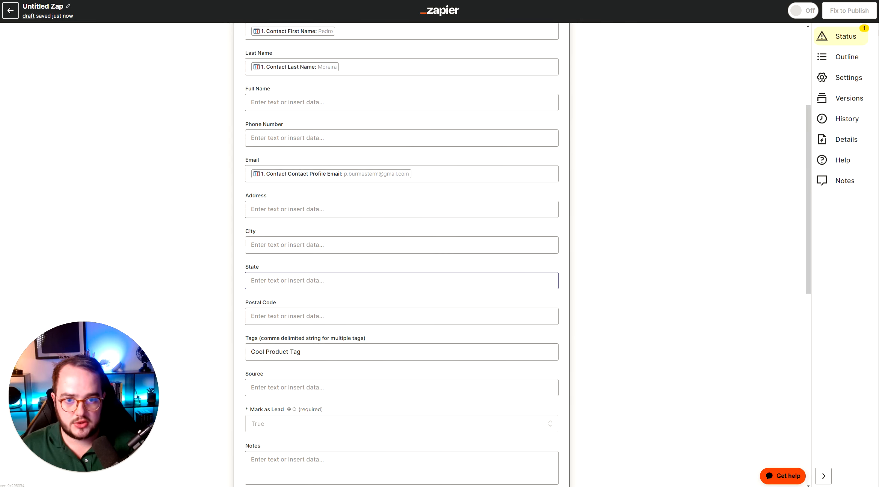
scroll(286, 262, down, 5)
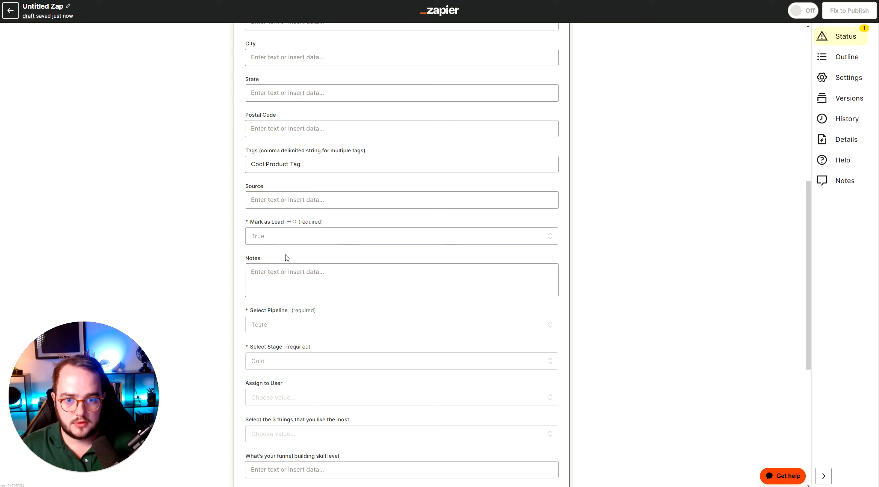
scroll(284, 257, down, 2)
scroll(288, 270, down, 1)
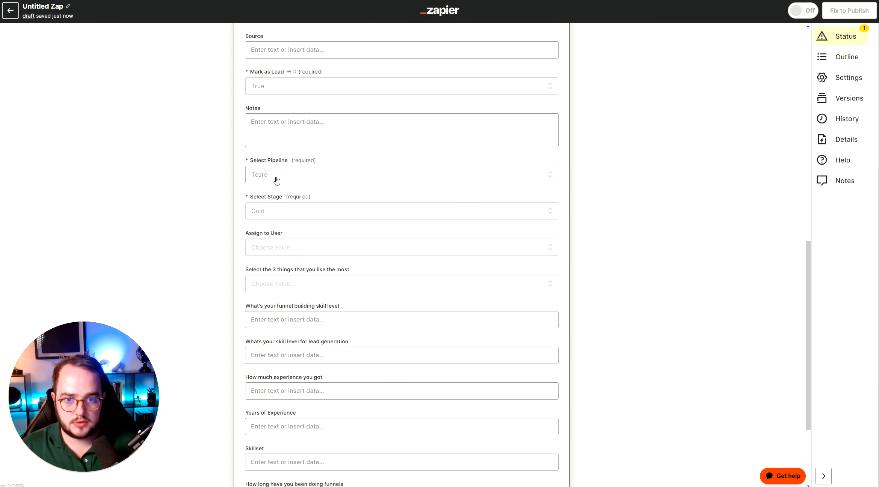
scroll(256, 259, down, 4)
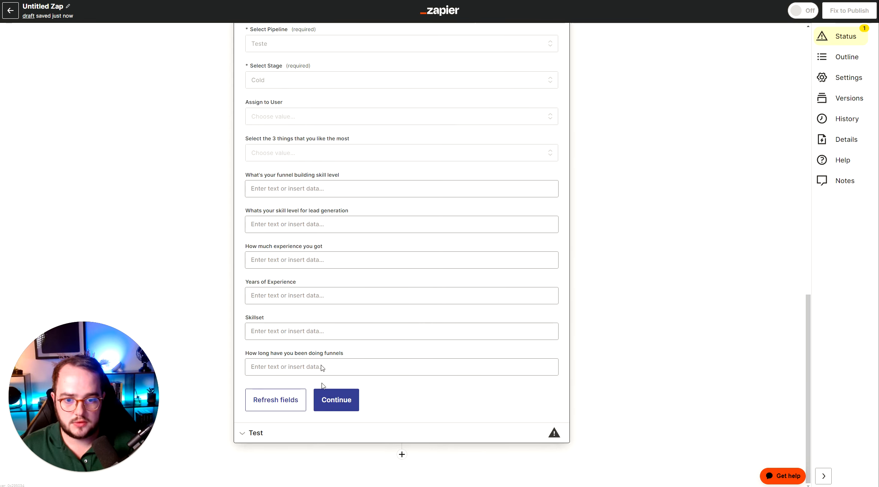
click(332, 402)
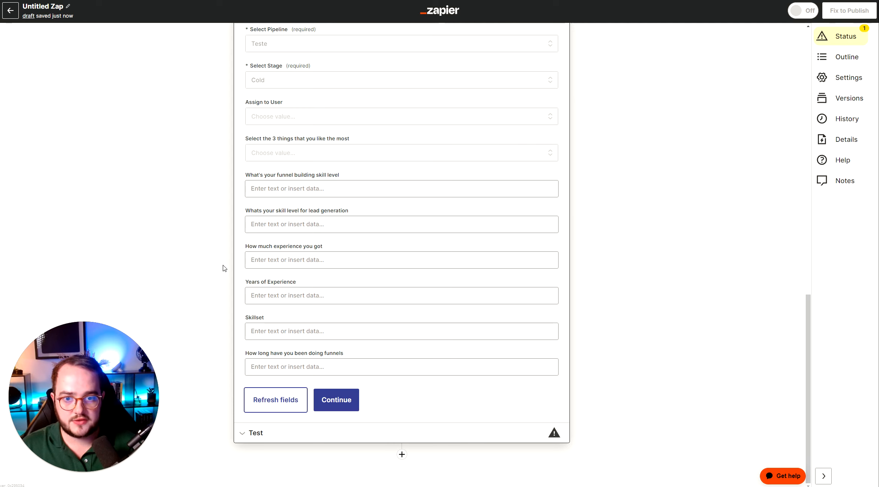
scroll(221, 269, up, 7)
scroll(274, 205, up, 6)
scroll(275, 199, down, 8)
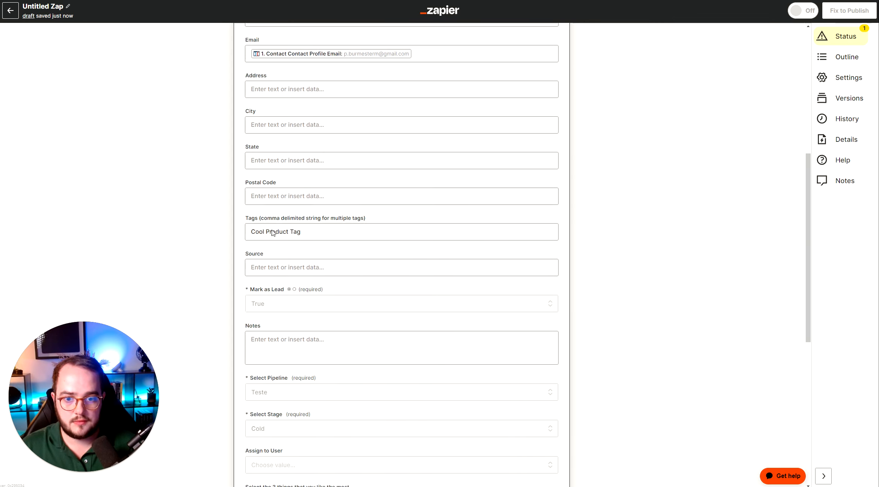
click(288, 238)
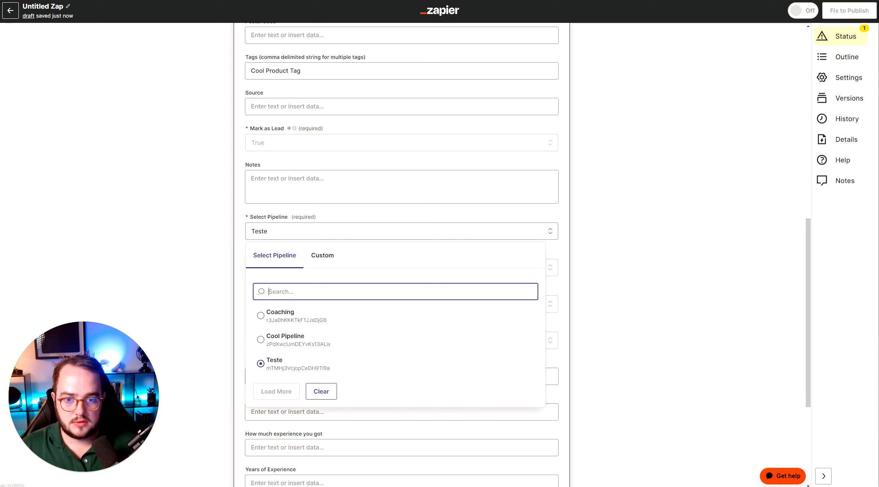
click(278, 339)
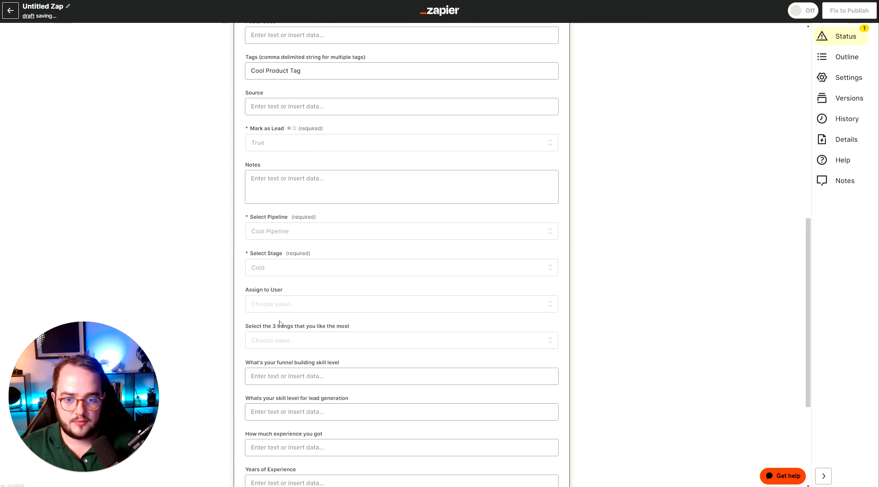
click(298, 268)
click(289, 356)
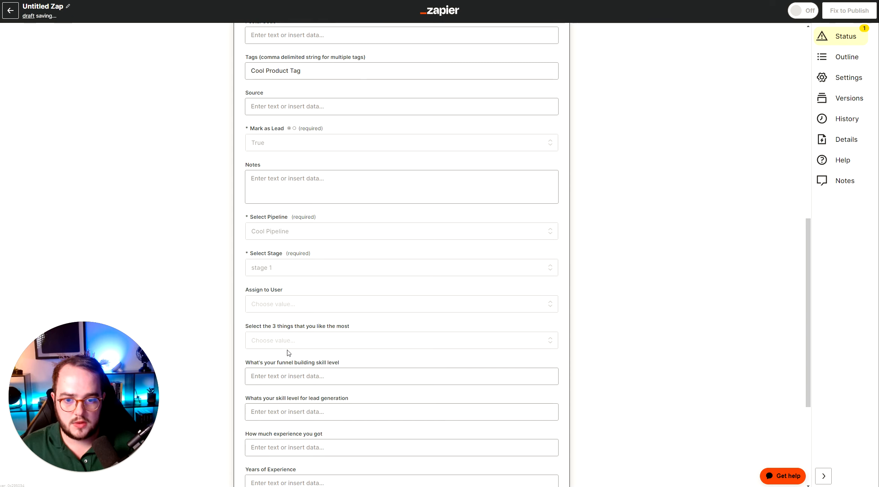
Continue to the test section and run Test action again
scroll(233, 300, down, 5)
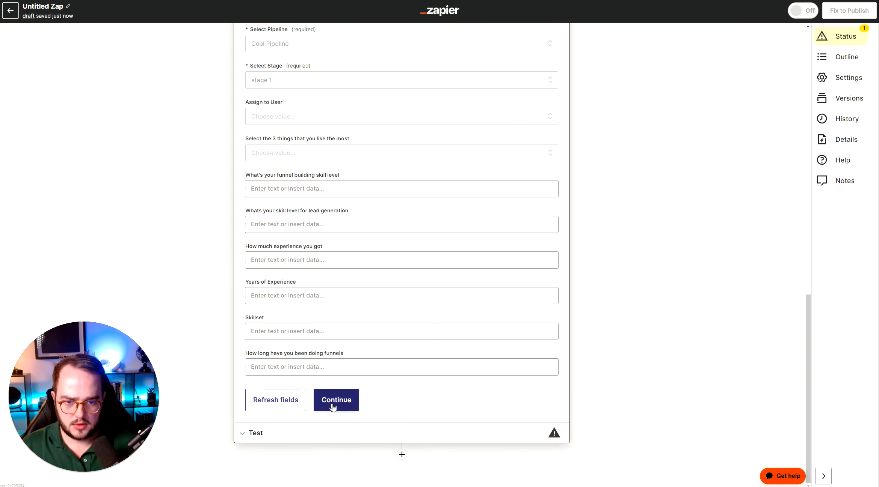
click(331, 407)
click(387, 353)
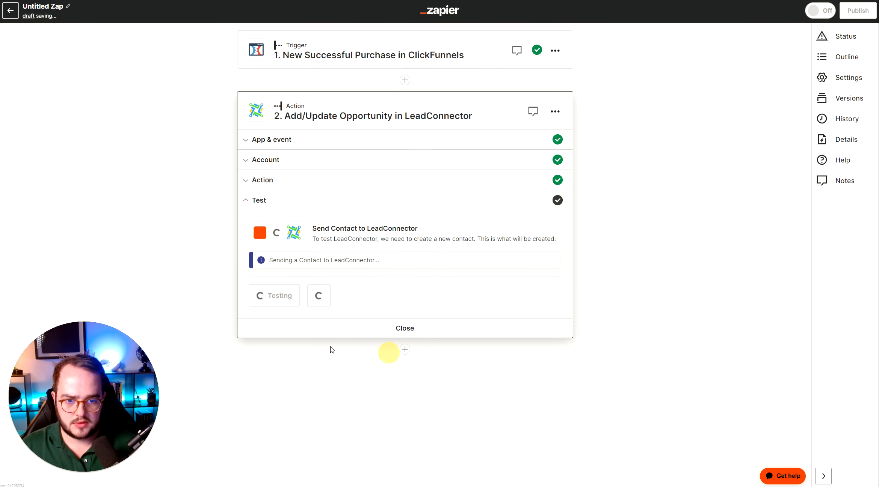
scroll(201, 320, down, 3)
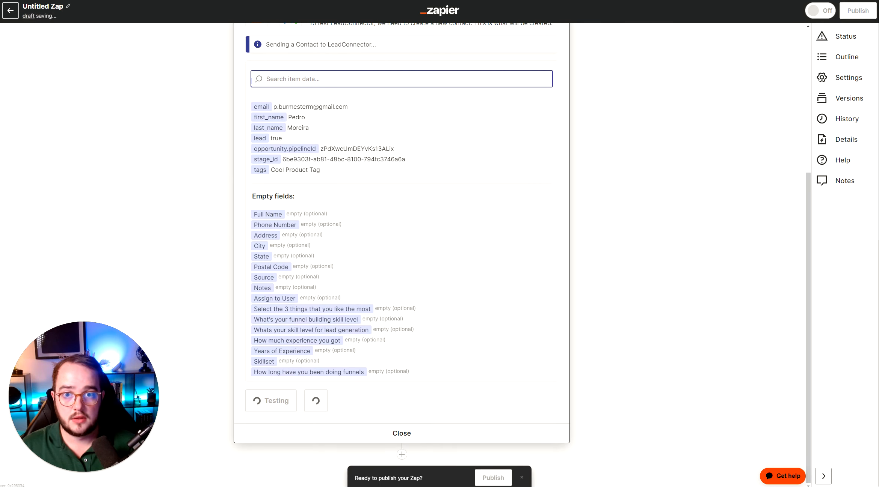
Review the successful test response of the LeadConnector action and publish the Zap
click(189, 1)
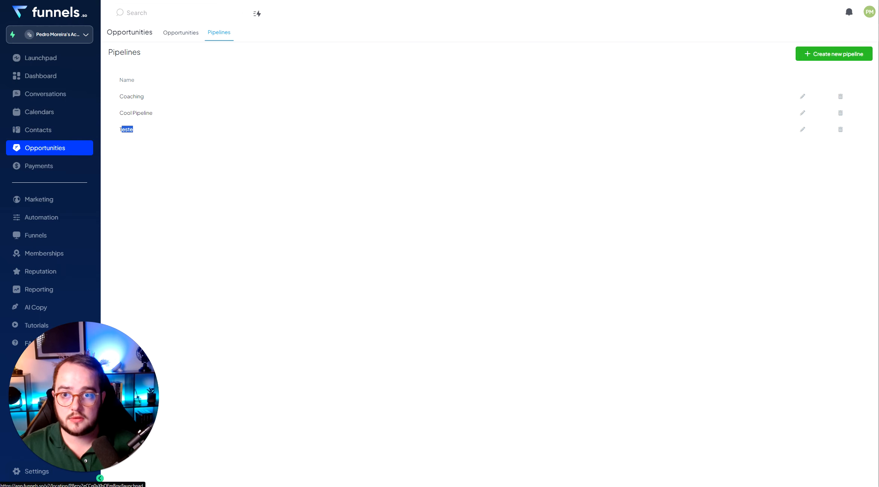
click(113, 0)
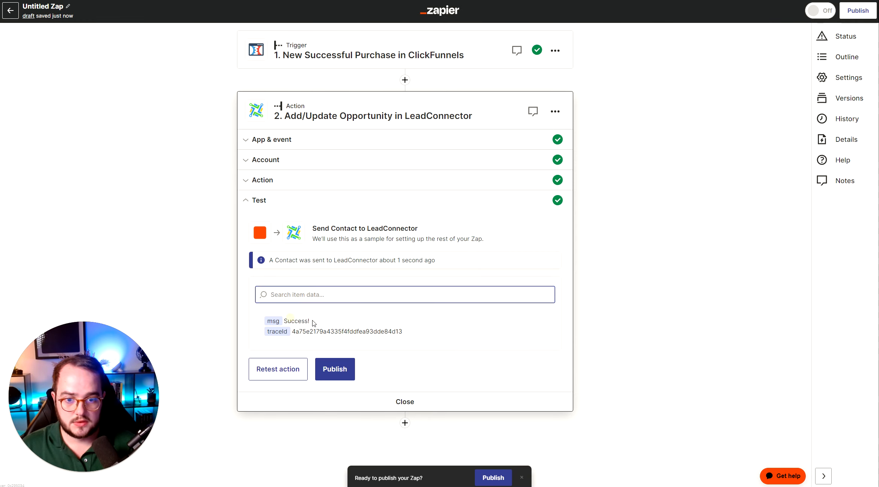
drag(309, 321, 291, 321)
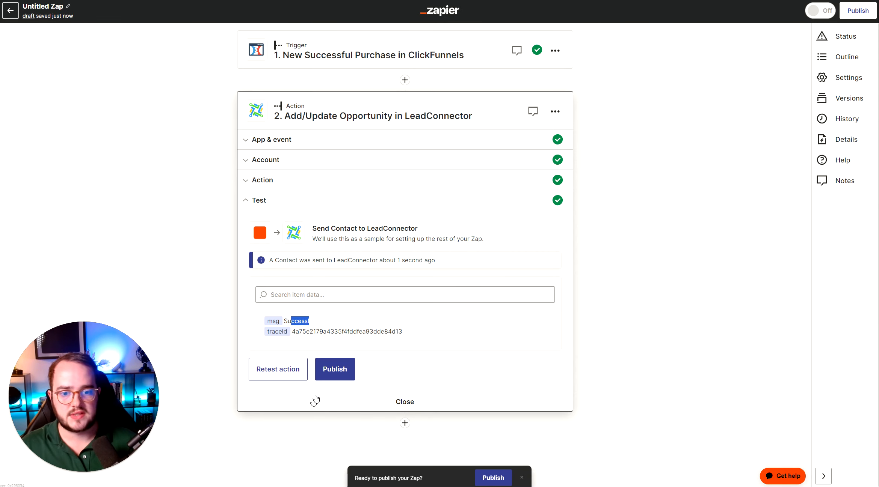
click(335, 370)
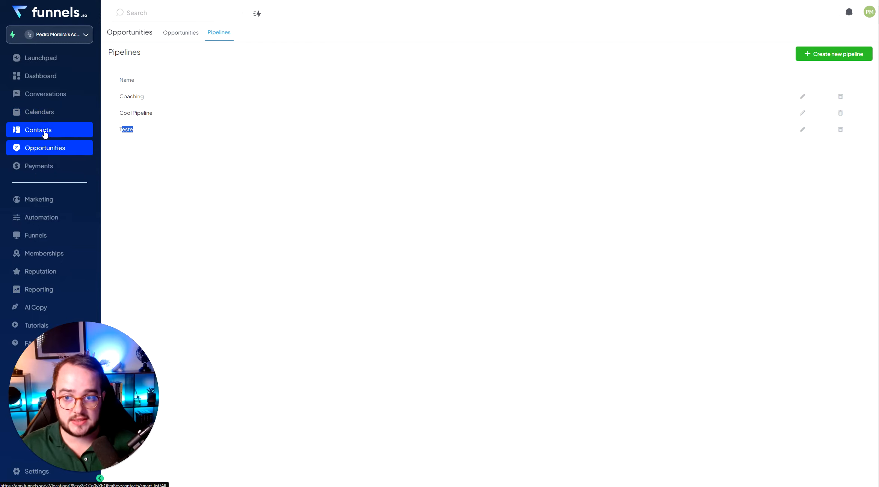
Check the contacts list for the tagged contact and start a new automation workflow from scratch
click(41, 131)
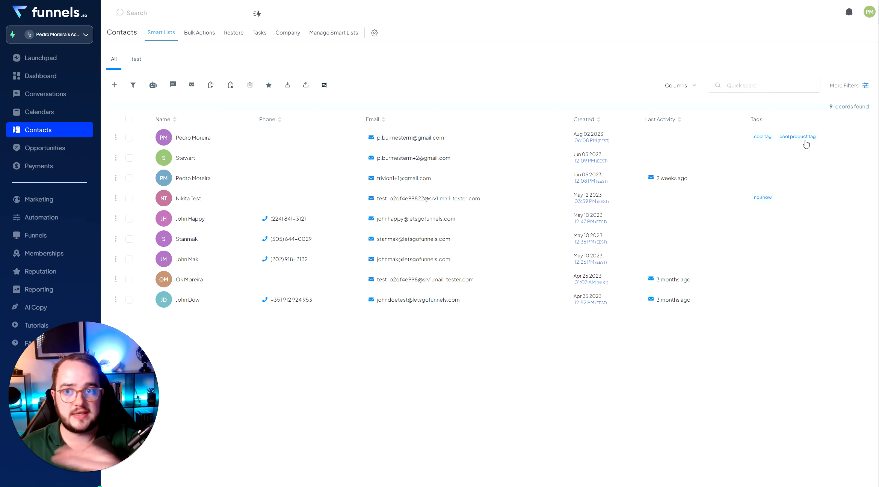
click(59, 220)
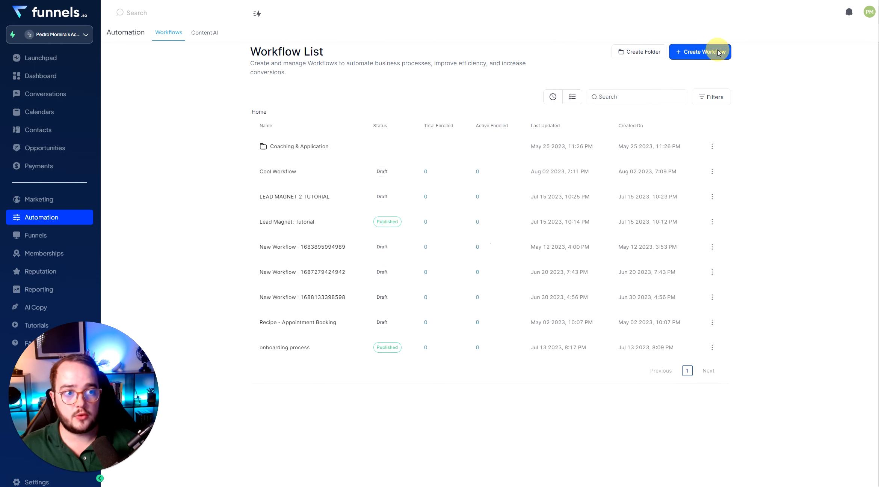
click(715, 53)
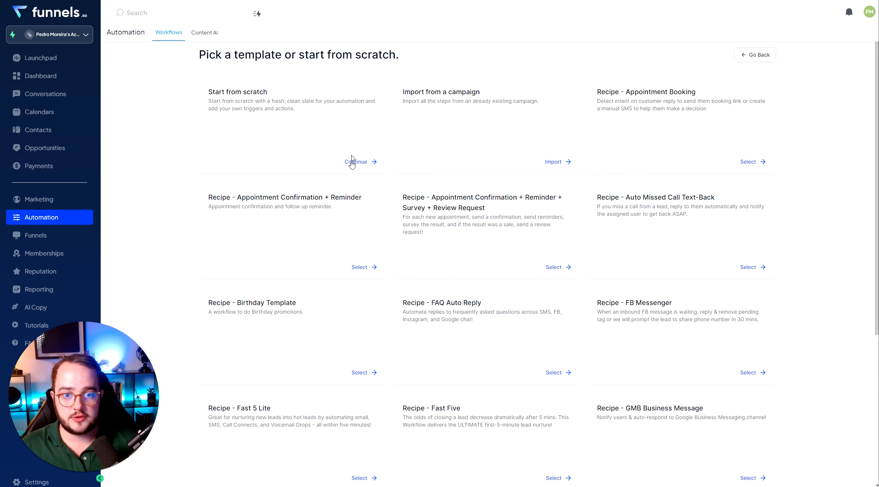
click(352, 162)
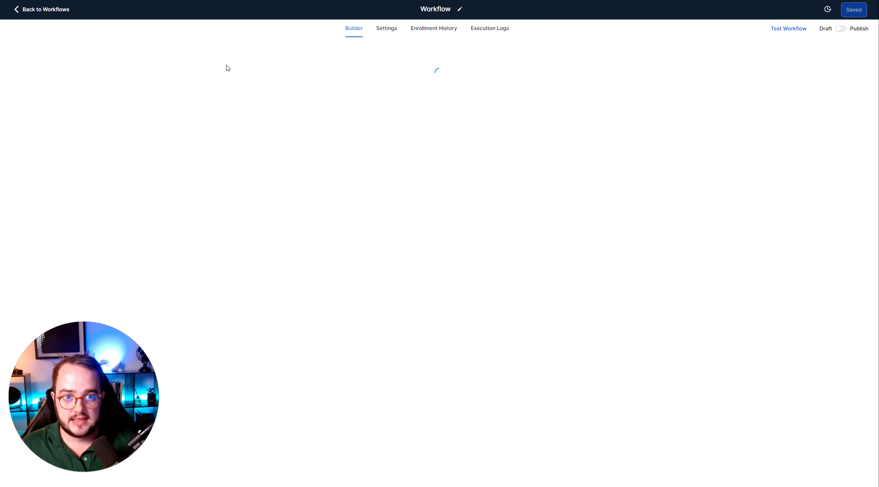
Rename the workflow to Cool Product Automation
click(414, 7)
key(ctrl+a)
key(BackSpace)
text(Cool )
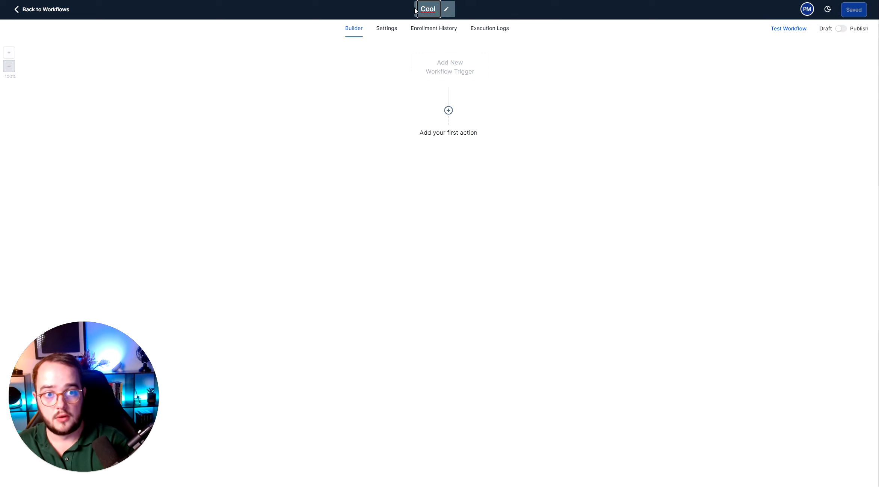
text(Product Automation)
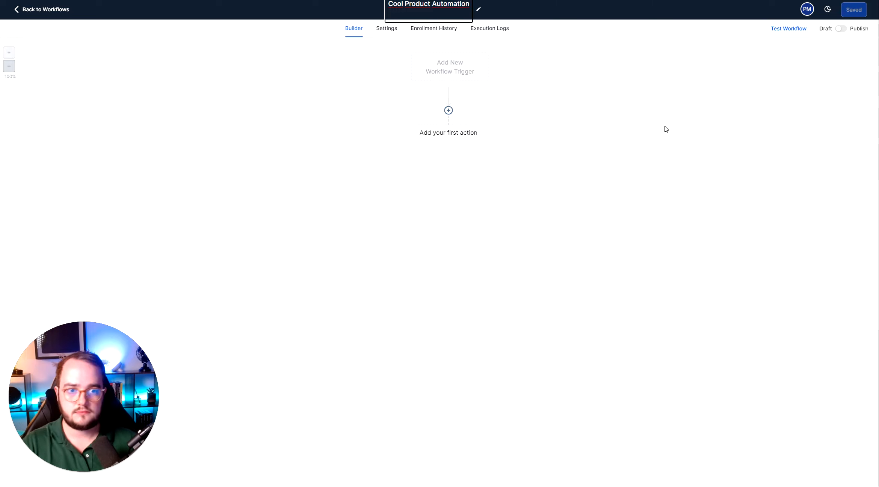
key(Return)
Add a Contact Tag trigger filtered on Tag Added with the cool product tag and save it
click(434, 70)
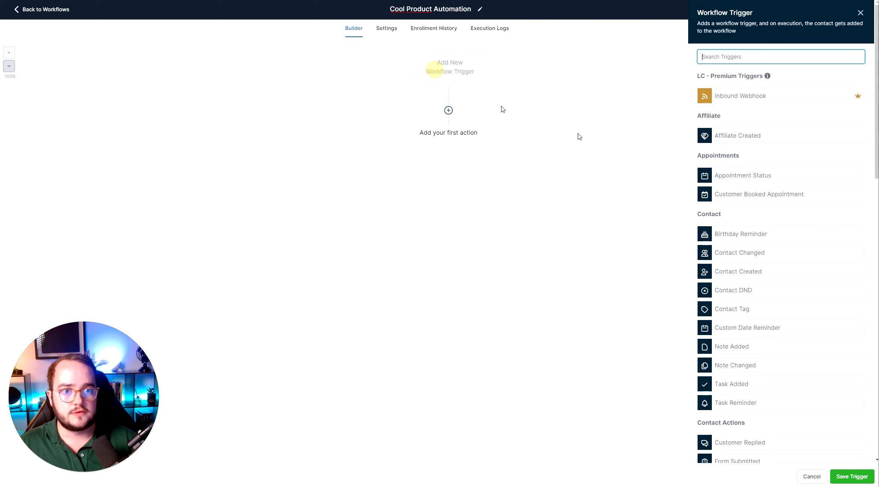
text(tag)
click(735, 98)
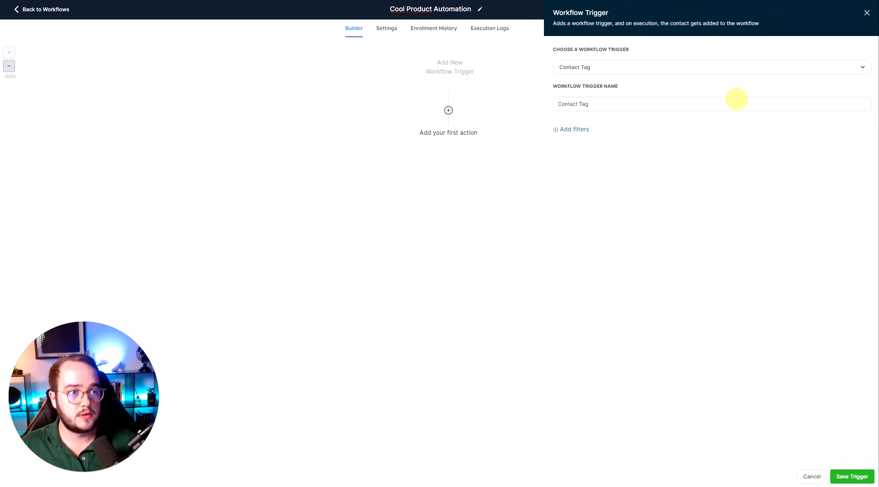
click(573, 129)
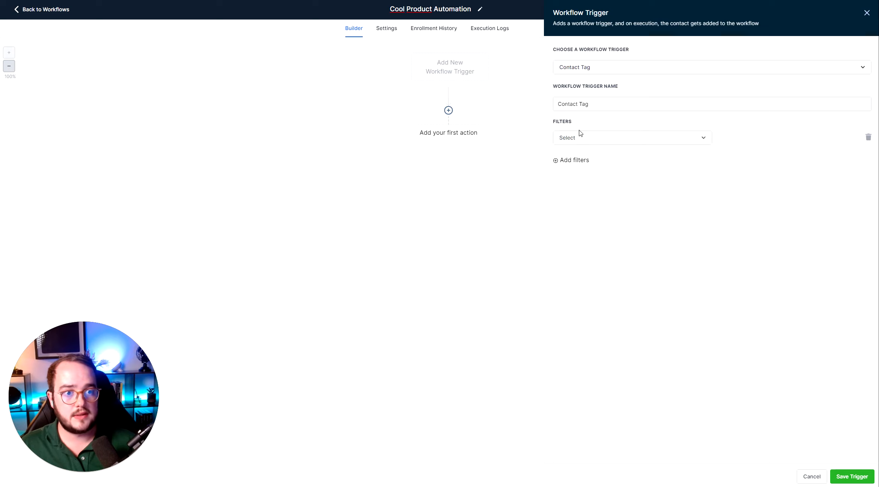
click(573, 137)
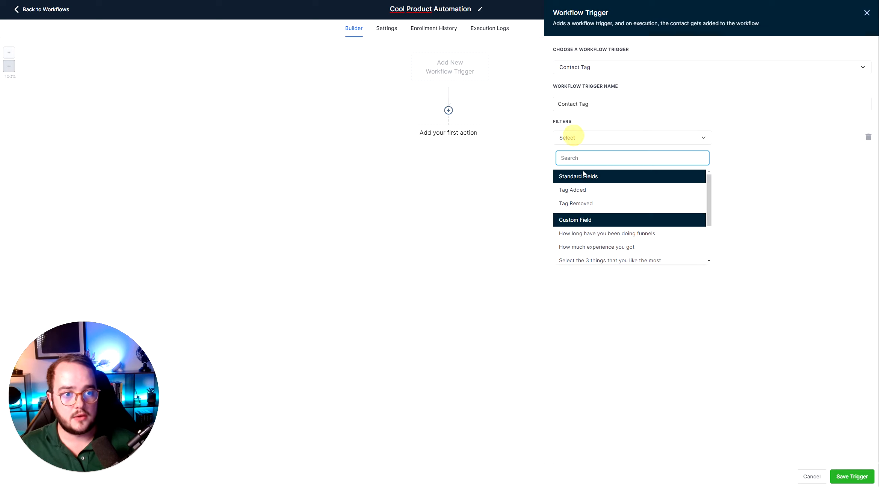
click(584, 197)
click(770, 138)
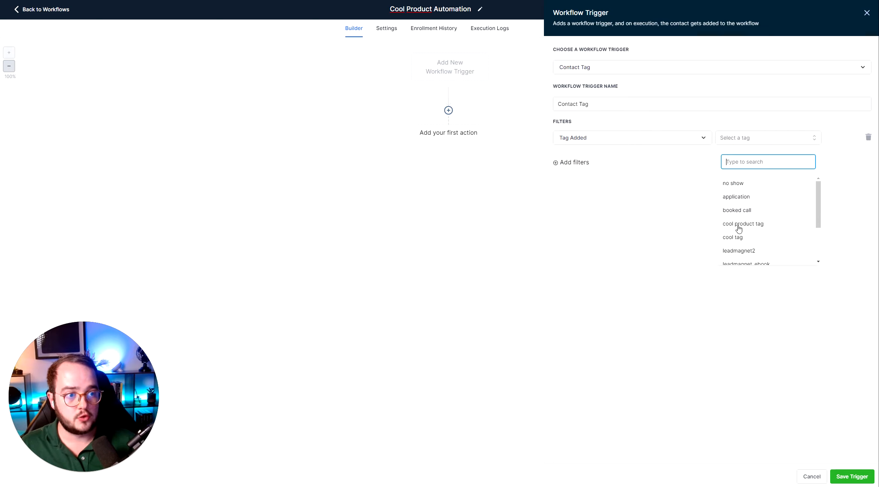
click(757, 227)
click(674, 204)
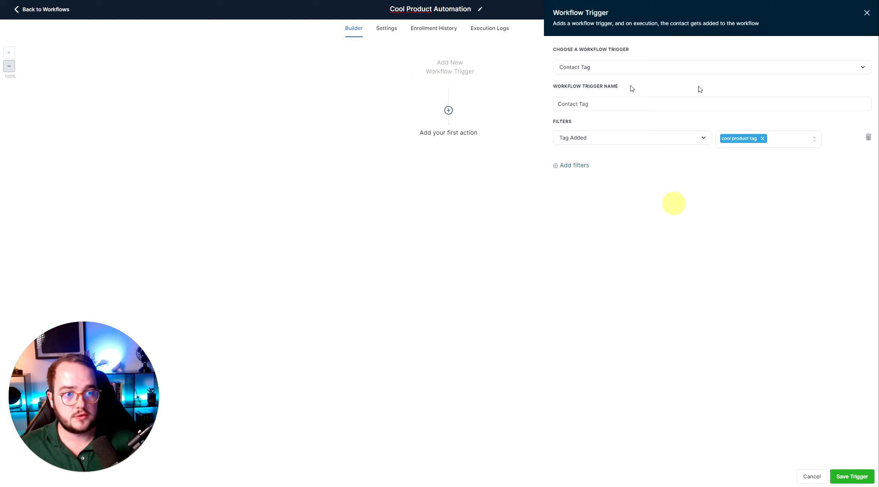
click(852, 477)
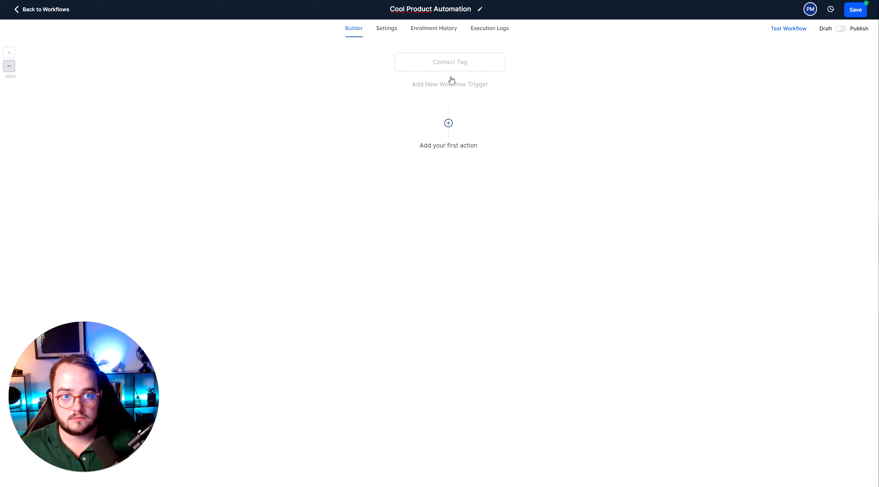
Browse the list of available workflow triggers without adding one
click(448, 123)
scroll(752, 354, down, 15)
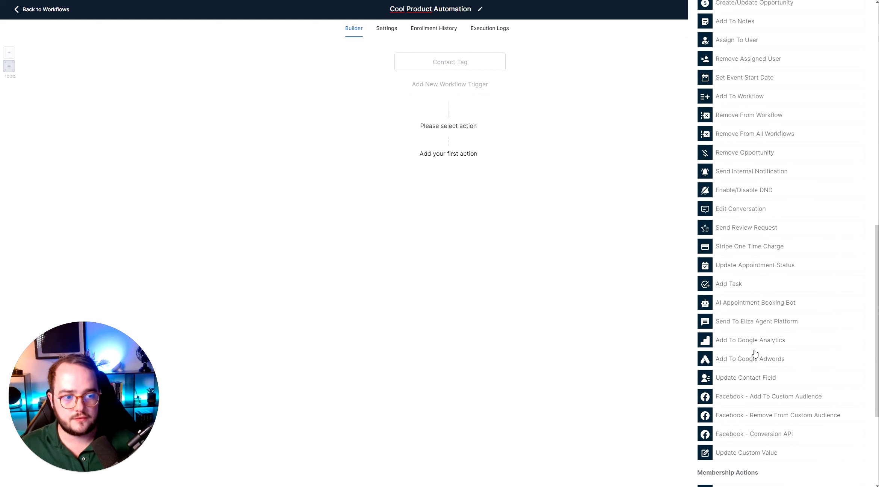
click(449, 90)
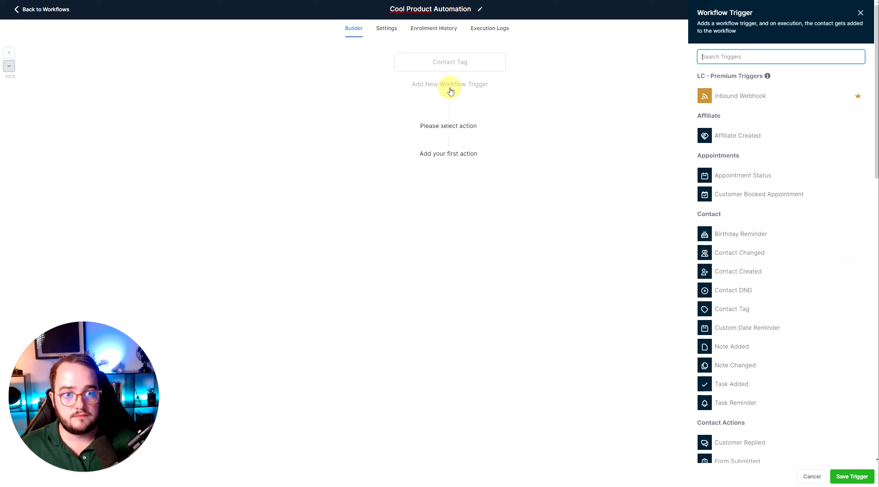
click(487, 85)
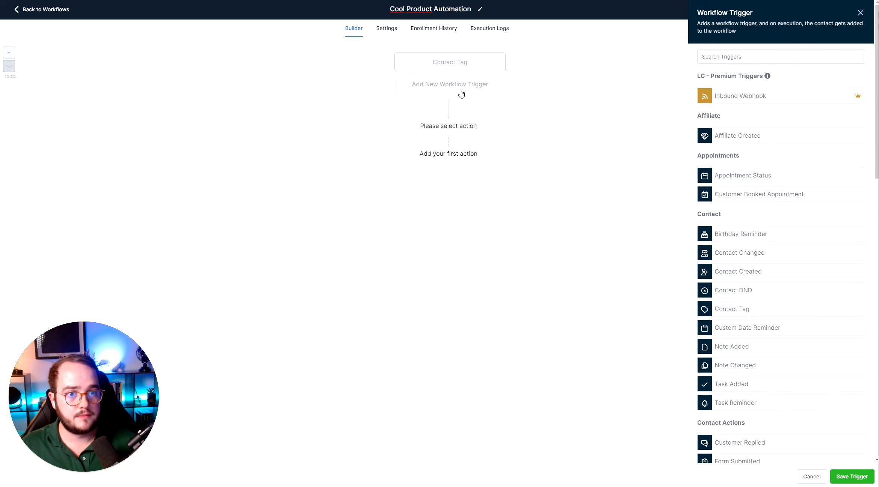
click(763, 57)
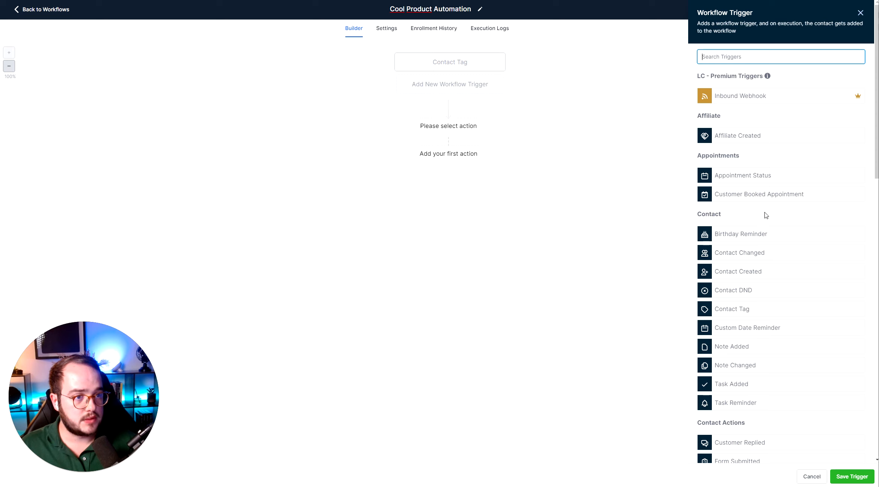
scroll(759, 223, down, 1)
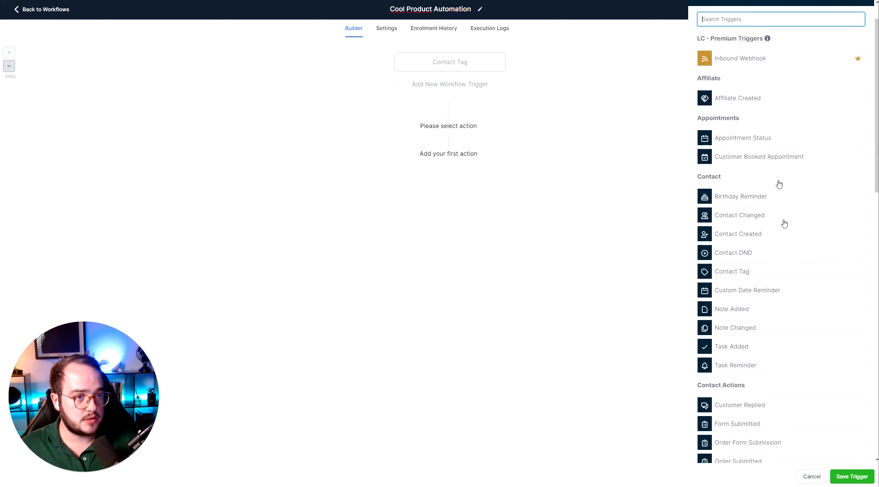
scroll(757, 226, down, 5)
scroll(758, 217, down, 3)
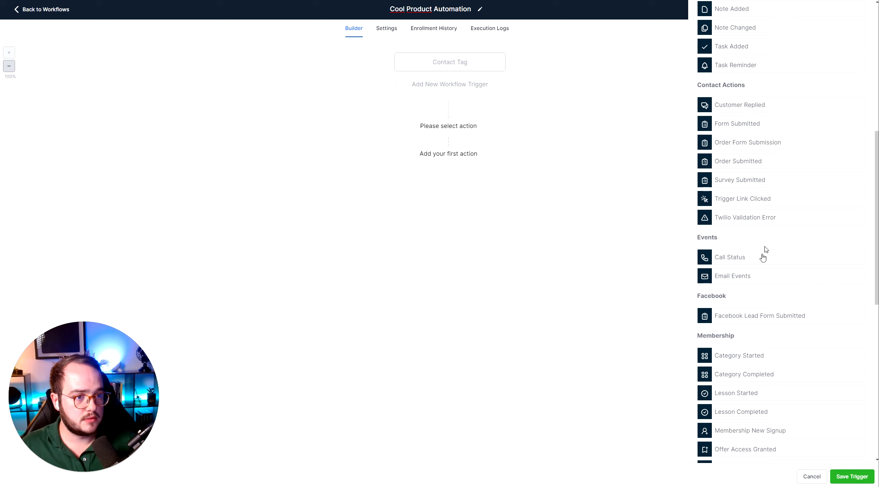
scroll(764, 250, down, 3)
scroll(742, 250, down, 4)
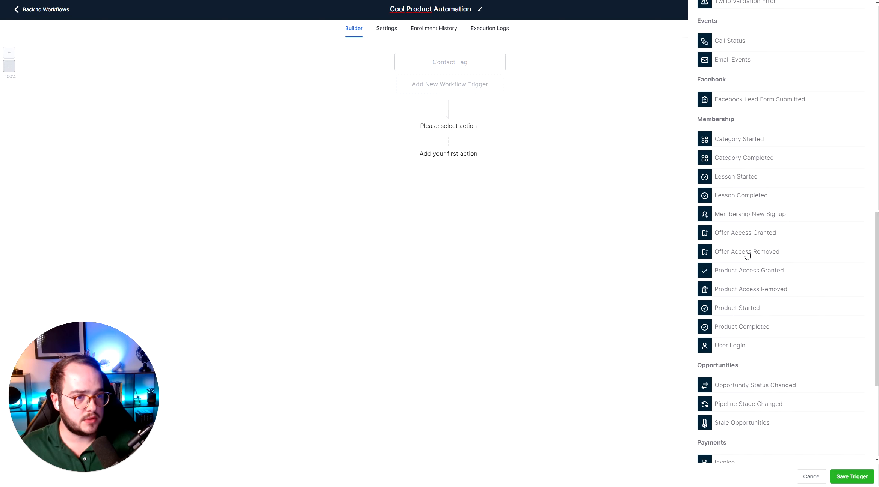
click(811, 476)
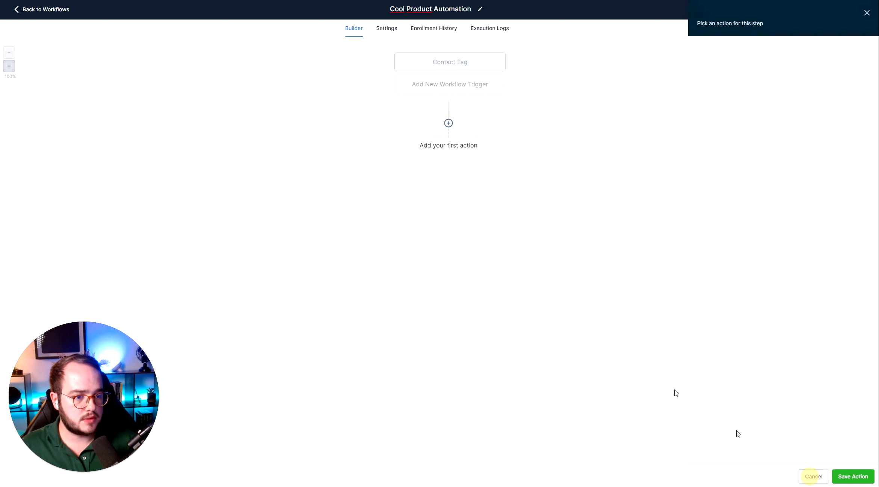
Search the triggers for a pipeline option and add a Pipeline Stage Changed trigger
click(443, 85)
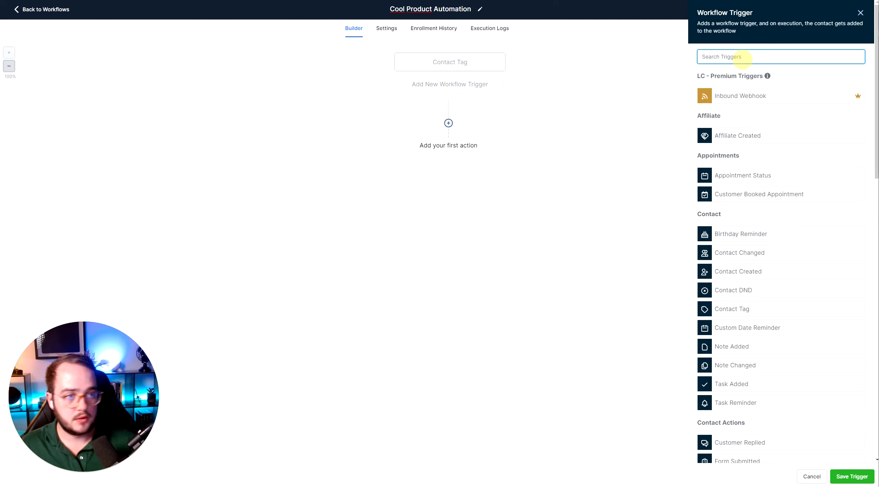
click(742, 57)
text(udpated)
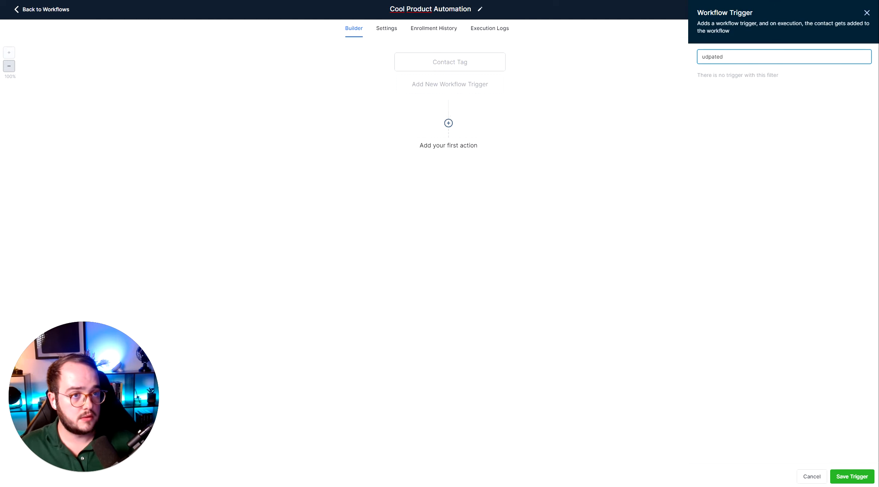
key(ctrl+a)
key(BackSpace)
text(contac)
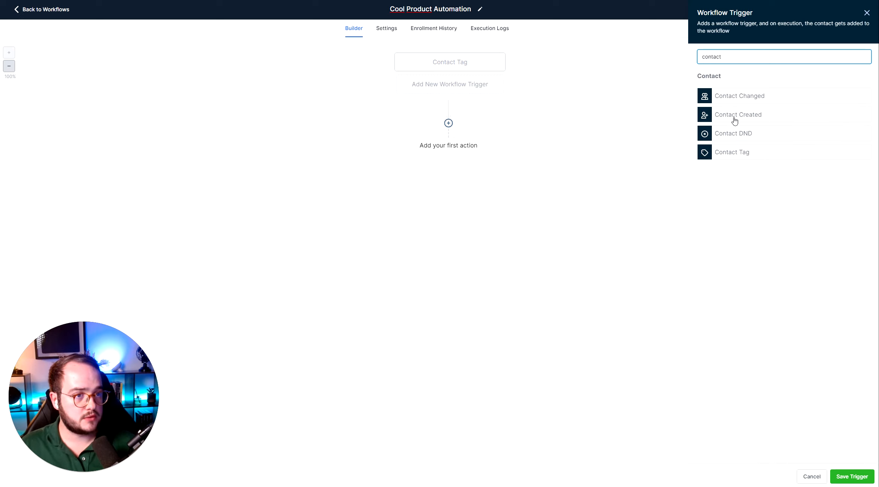
text(t)
click(730, 57)
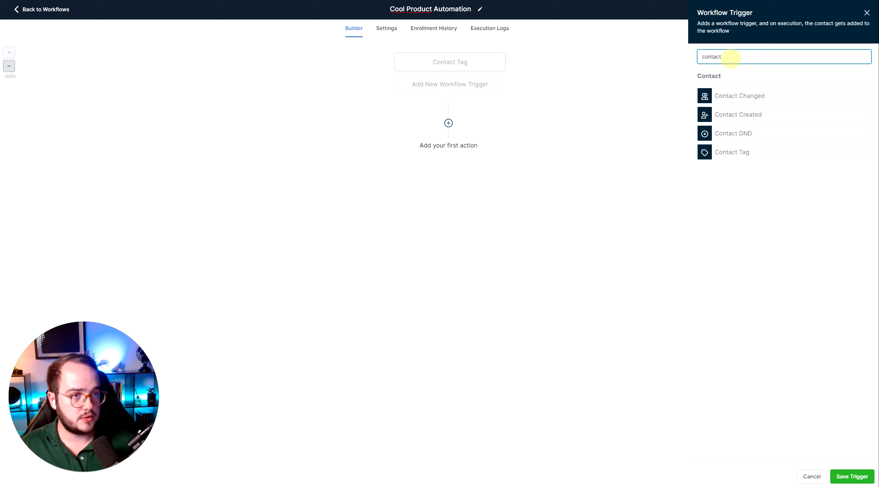
key(ctrl+a)
key(BackSpace)
text(pi)
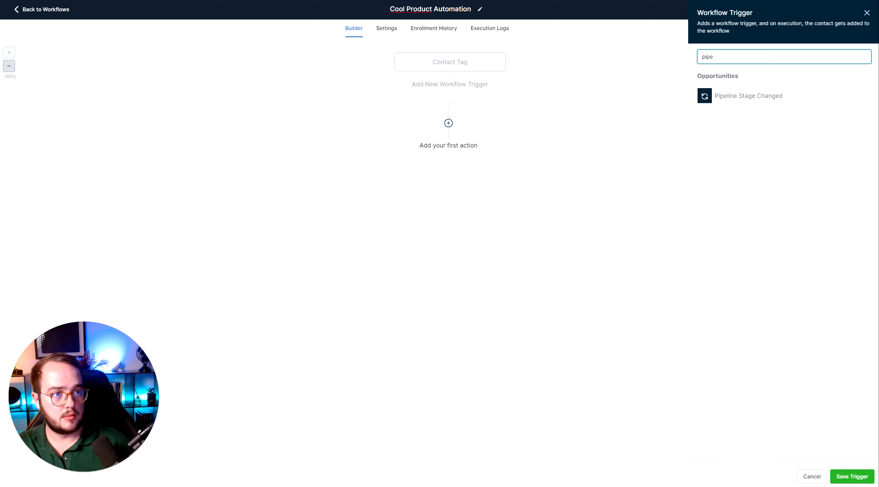
click(766, 97)
Filter the trigger to In pipeline Cool Pipeline and Pipeline stage stage 1, then save it
click(584, 104)
click(572, 129)
click(586, 137)
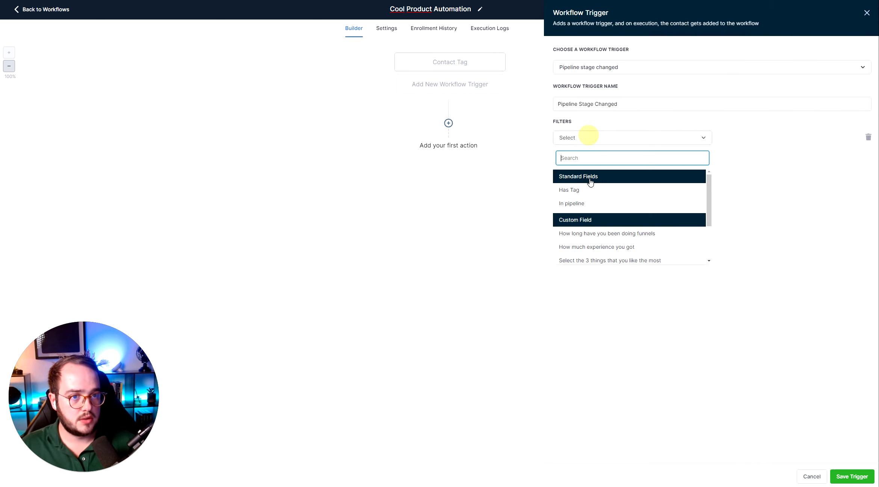
click(579, 203)
click(760, 140)
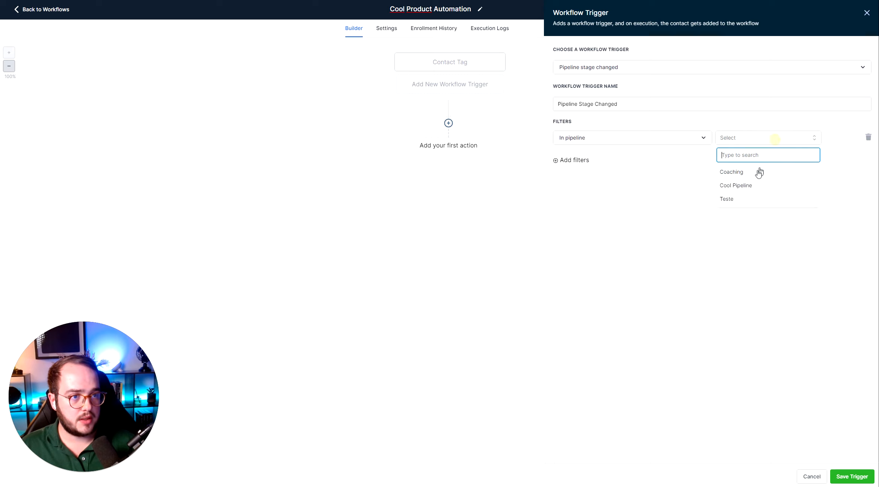
click(745, 188)
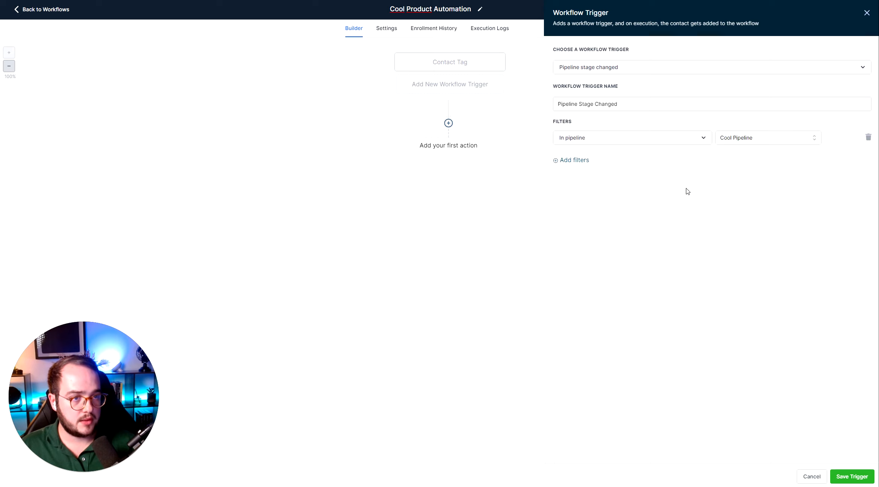
click(578, 160)
click(583, 160)
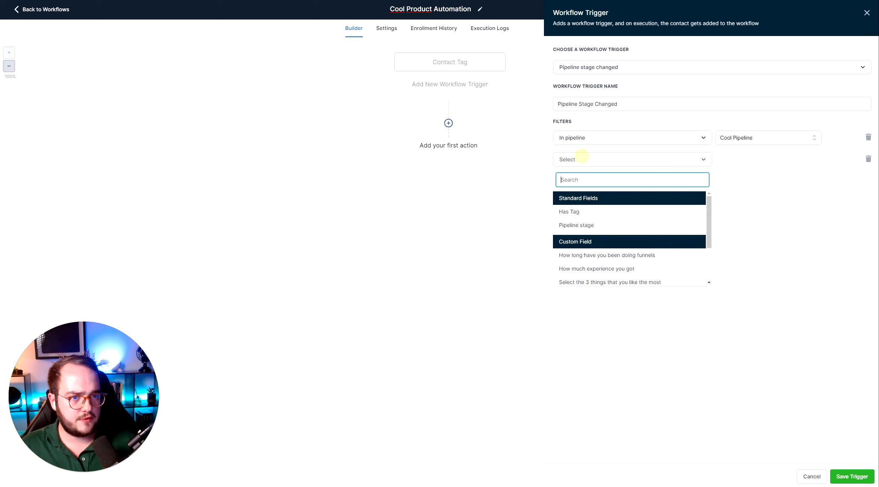
click(604, 229)
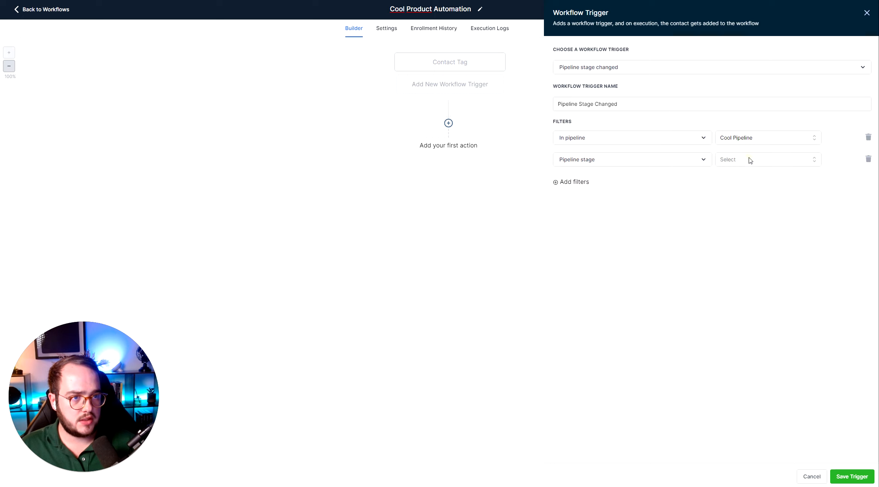
click(748, 160)
click(742, 195)
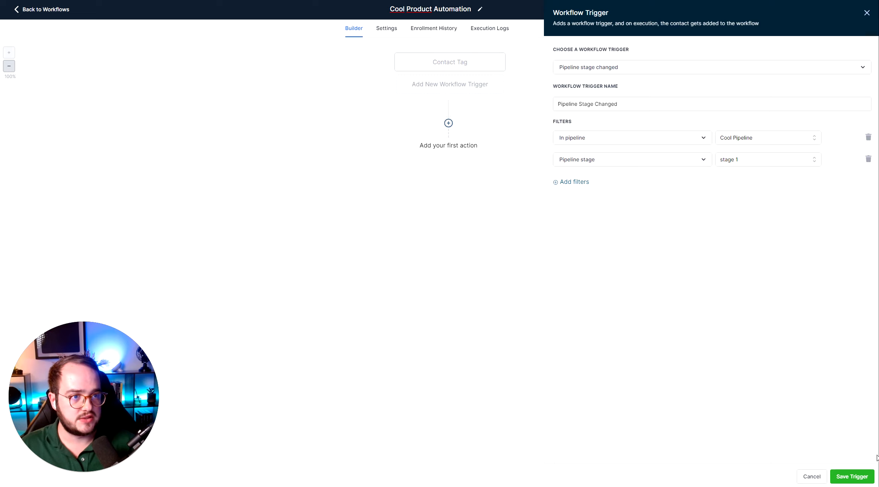
click(851, 477)
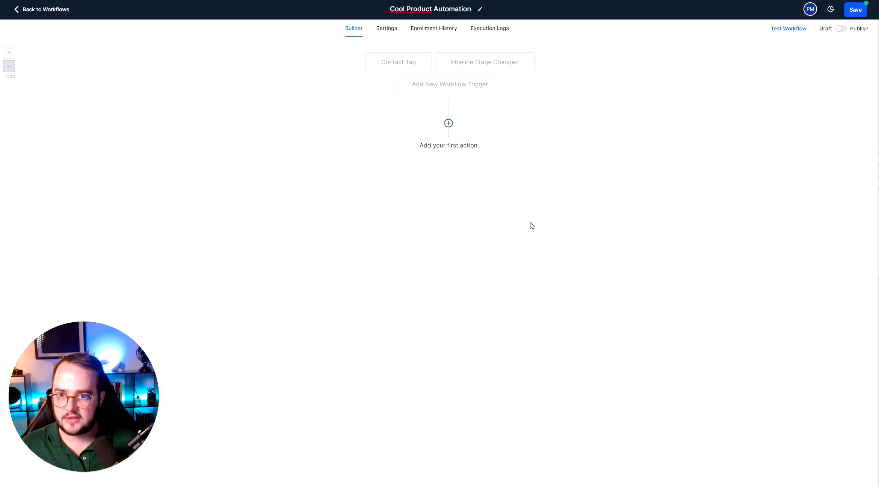
click(447, 124)
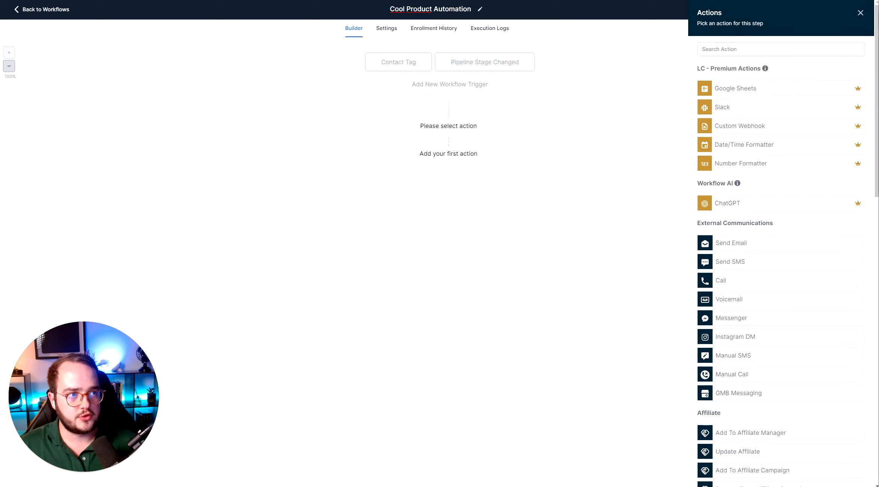
click(860, 13)
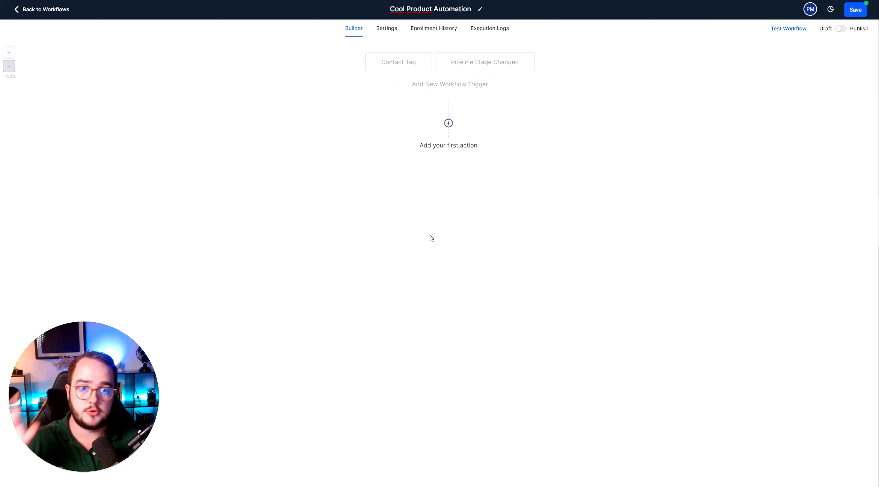